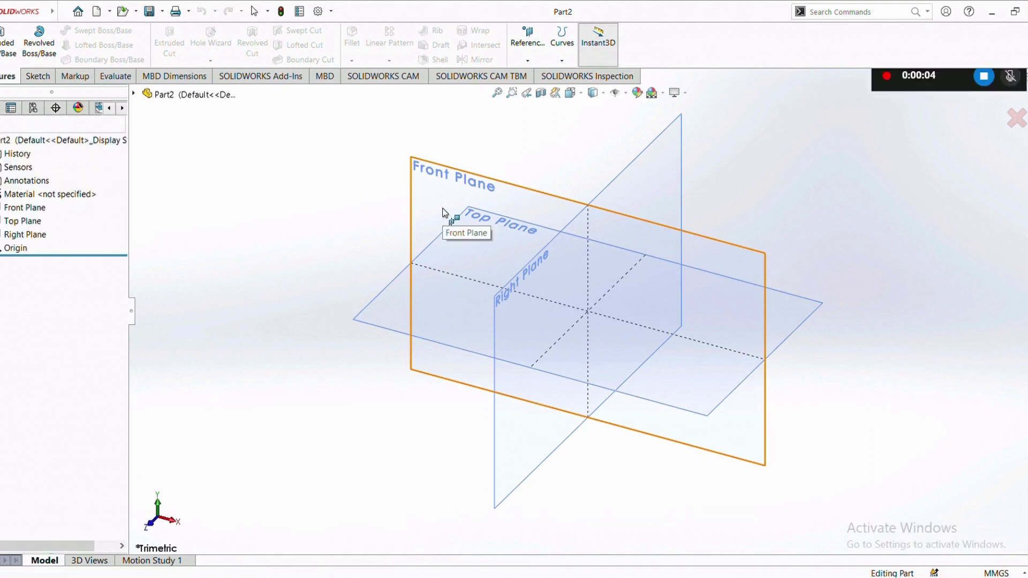
# - Start a line sketch (Sketch1) on the Front Plane
pyautogui.click(442, 212)
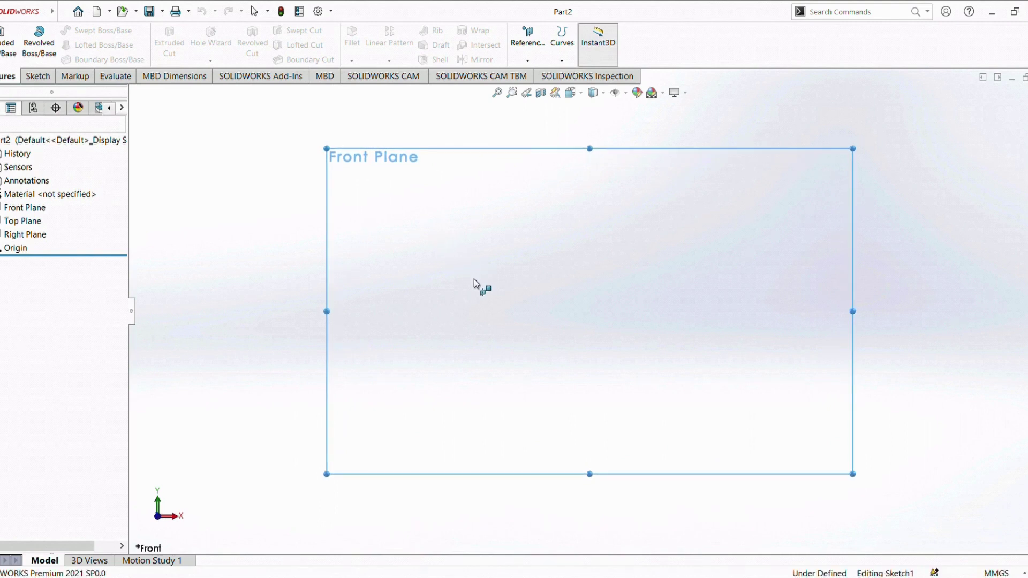
pyautogui.press('l')
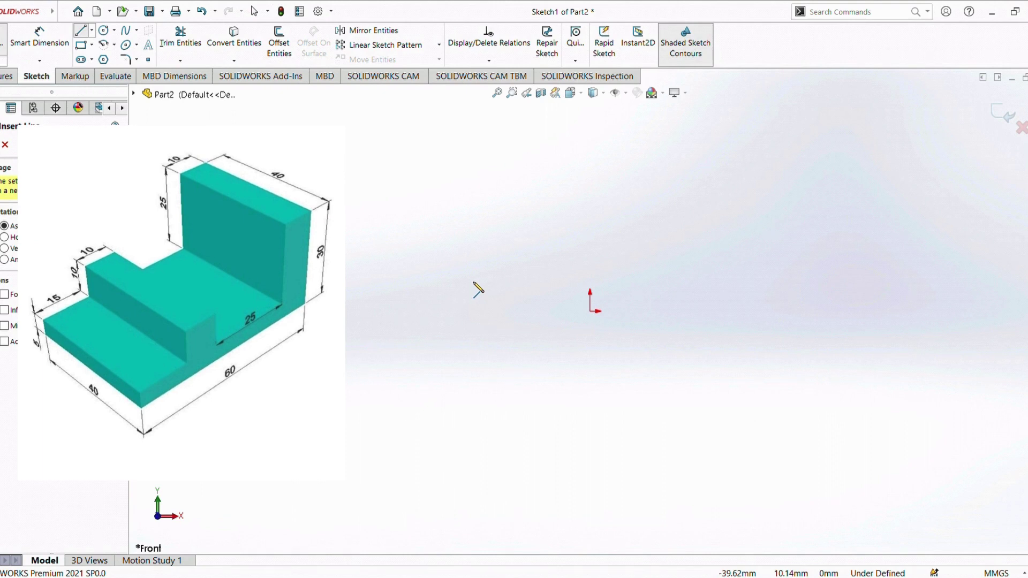
# - Draw a 5 mm vertical line down from the sketch origin, discarding a stray arc
pyautogui.press('Escape')
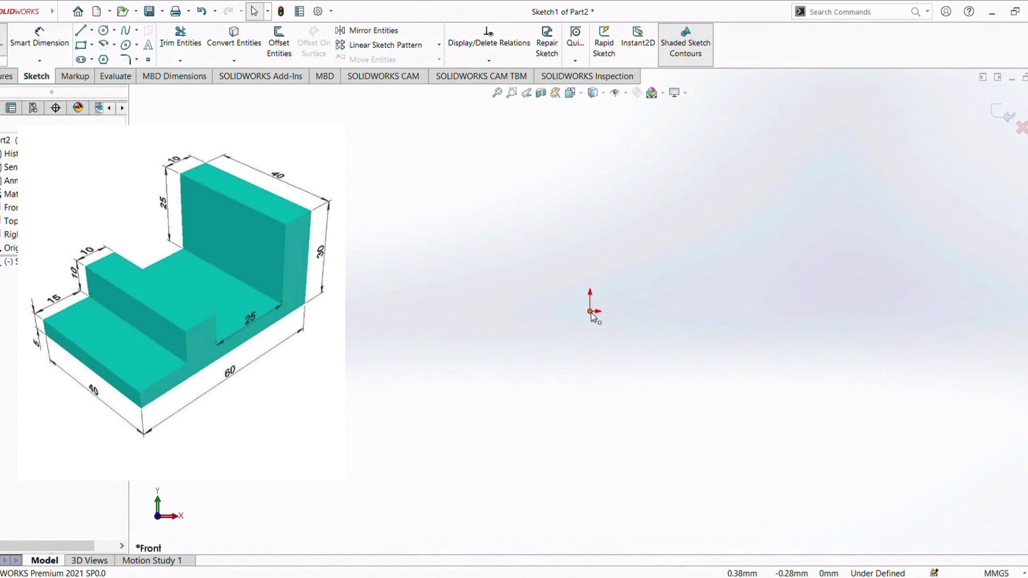
pyautogui.press('l')
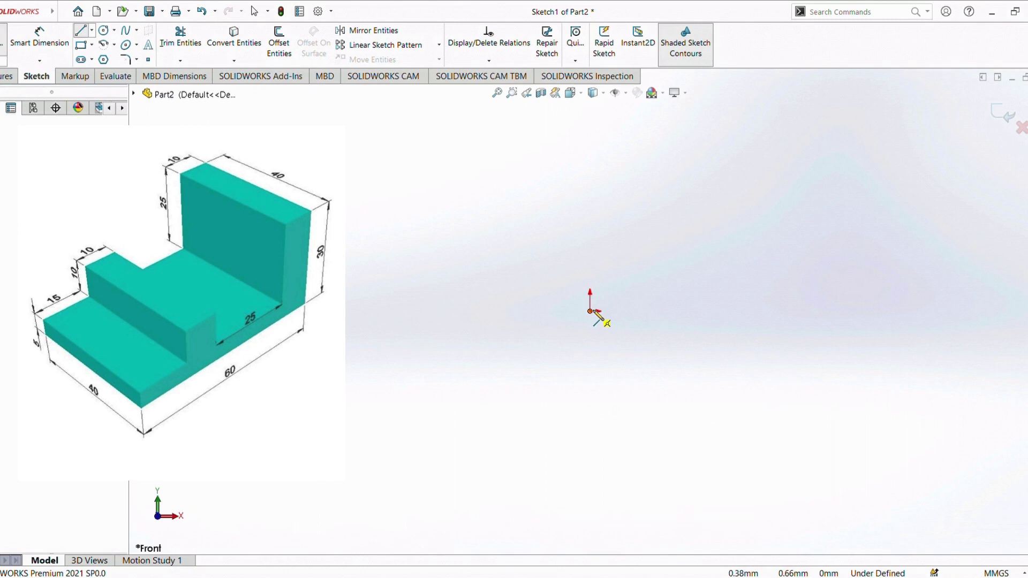
pyautogui.click(590, 311)
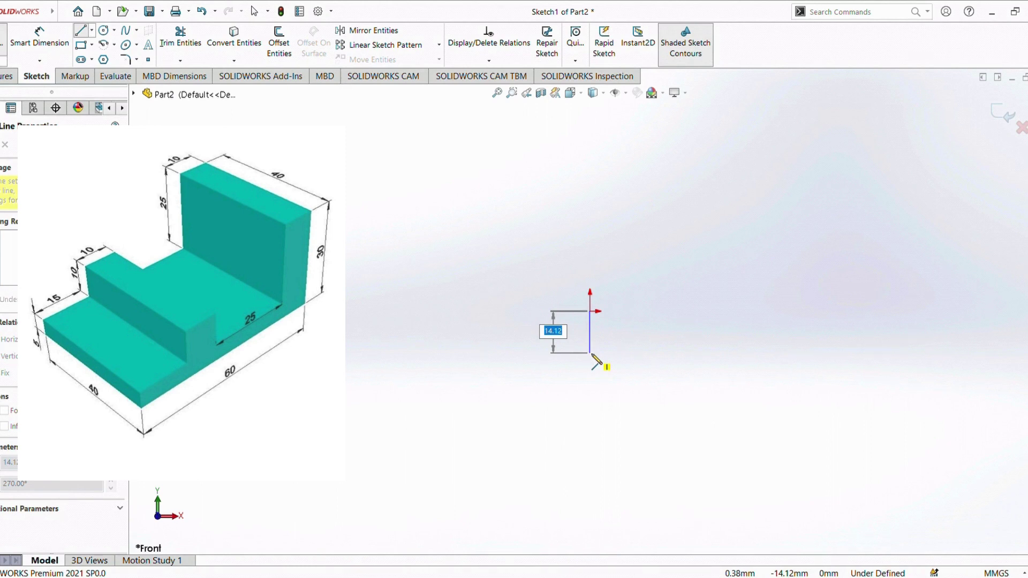
pyautogui.press('Return')
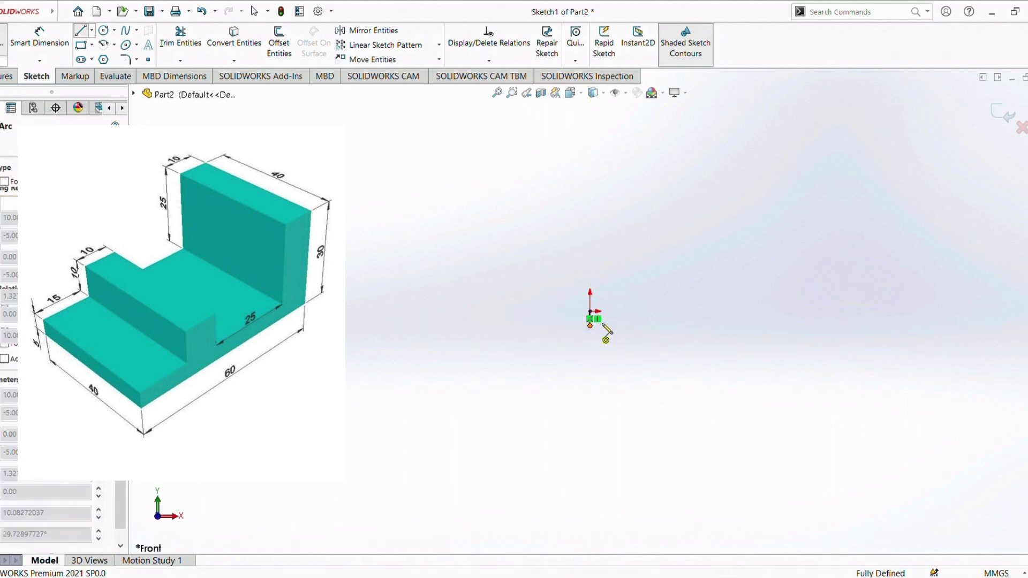
pyautogui.keyDown('ctrl'); pyautogui.moveTo(597, 326); pyautogui.dragTo(592, 318, button='middle'); pyautogui.keyUp('ctrl')
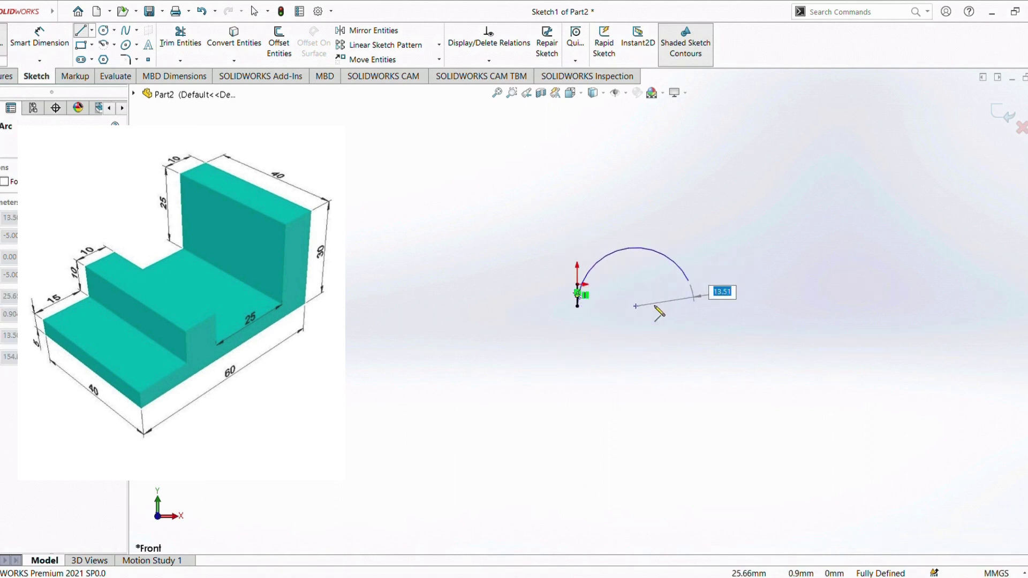
pyautogui.press('Escape')
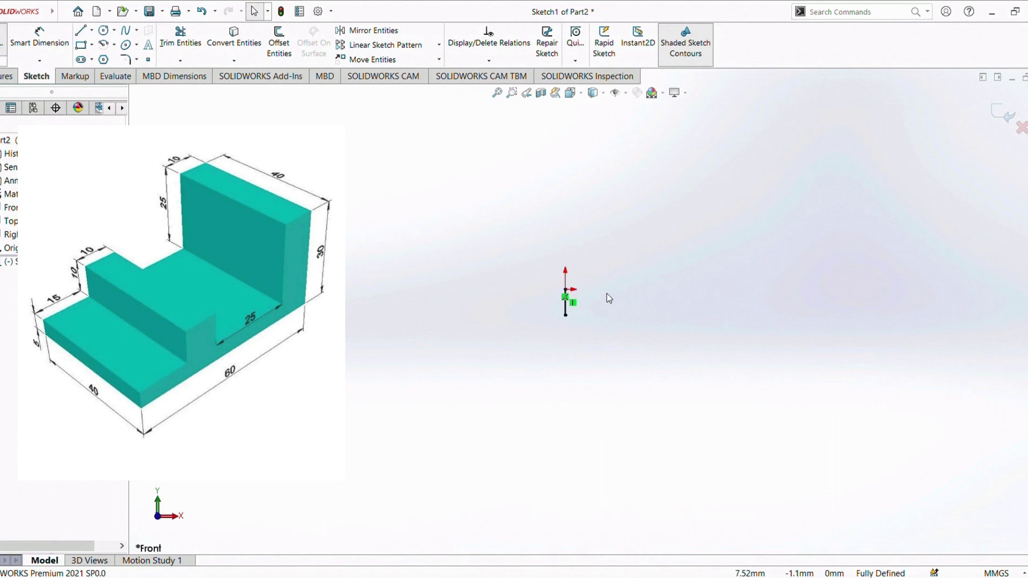
pyautogui.scroll(-1, 606, 294)
# - Add 40 mm, 5 mm and 40 mm lines to close the 40 × 5 mm rectangle
pyautogui.press('l')
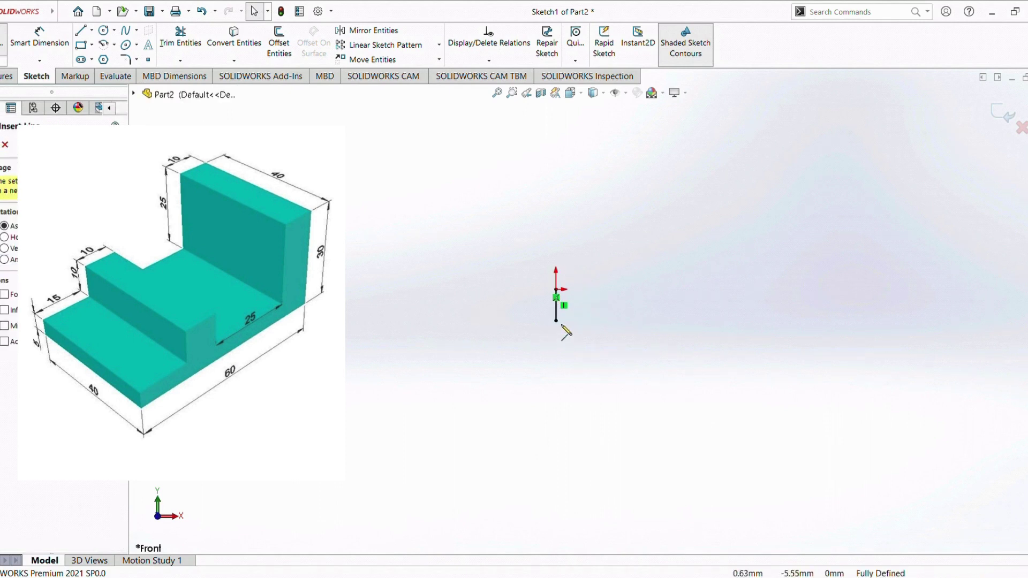
pyautogui.click(556, 320)
pyautogui.write('40')
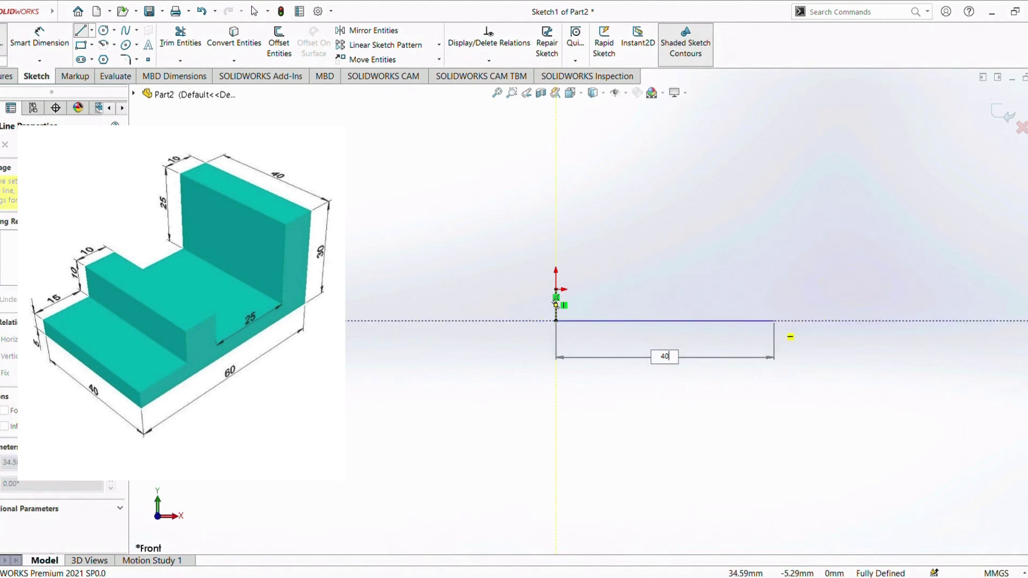
pyautogui.press('Return')
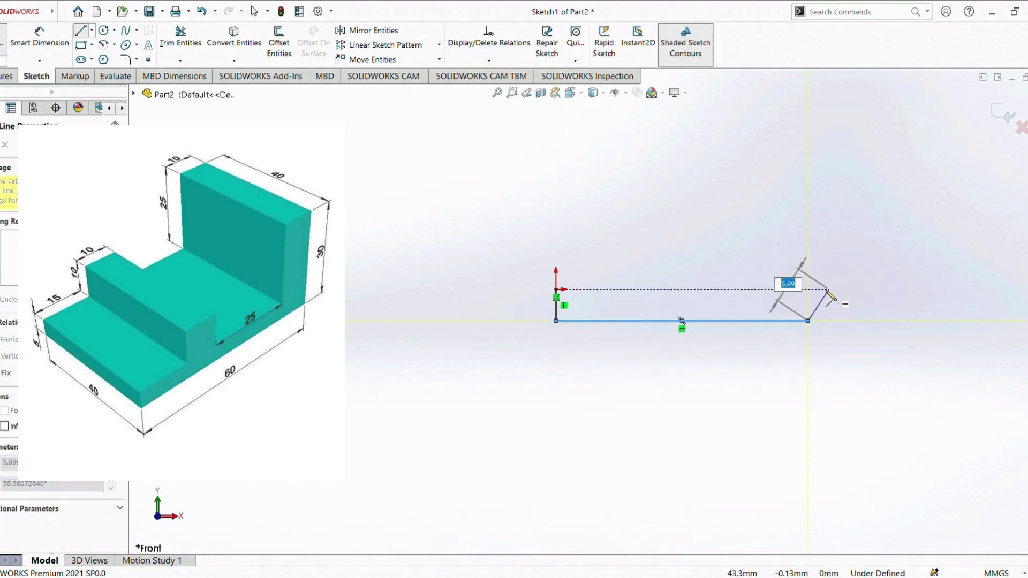
pyautogui.write('5')
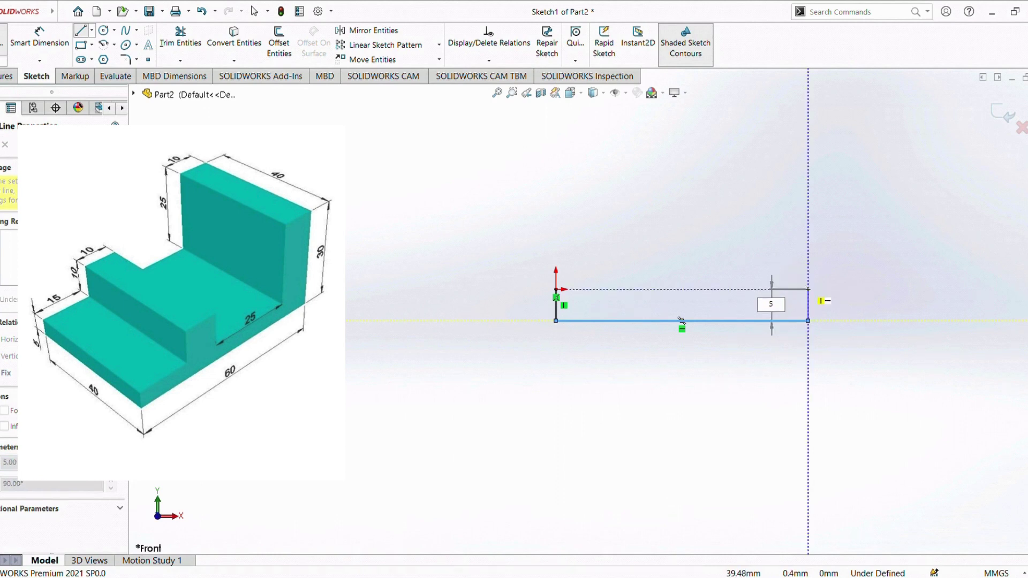
pyautogui.press('Return')
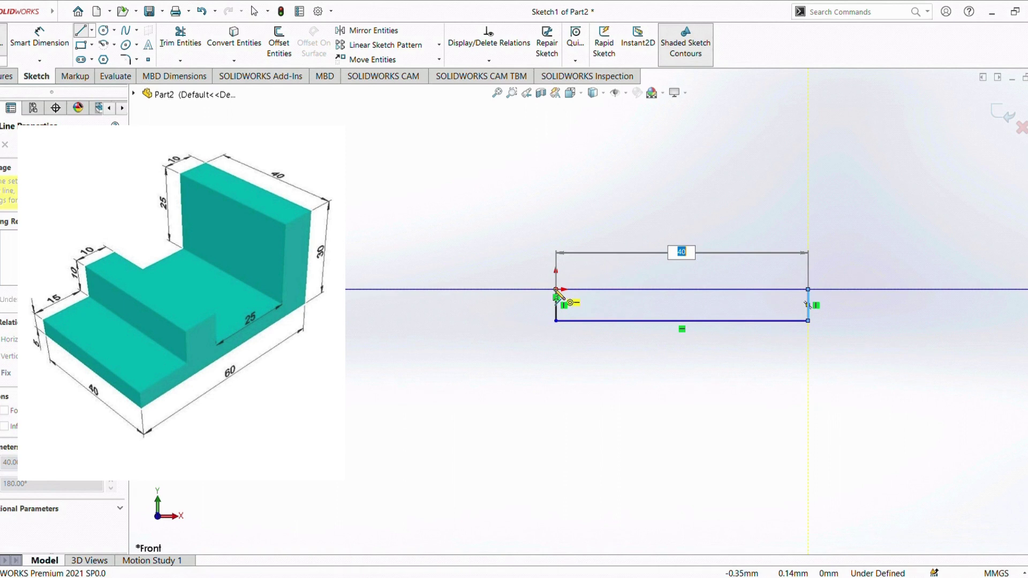
pyautogui.press('Return')
pyautogui.press('Escape')
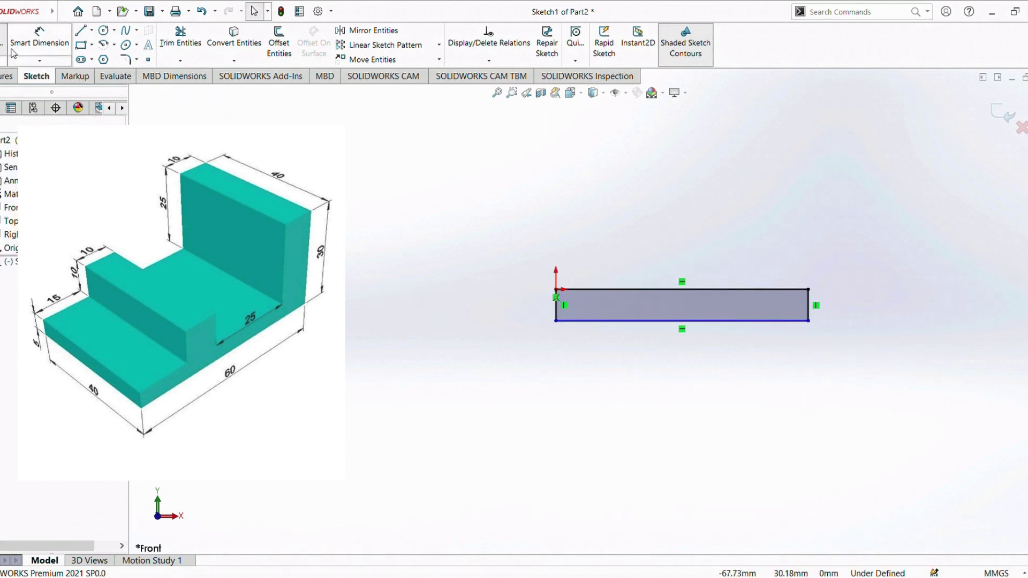
pyautogui.click(4, 75)
# - Extrude the rectangle 60 mm Blind into a 40 × 5 × 60 mm base block
pyautogui.click(8, 43)
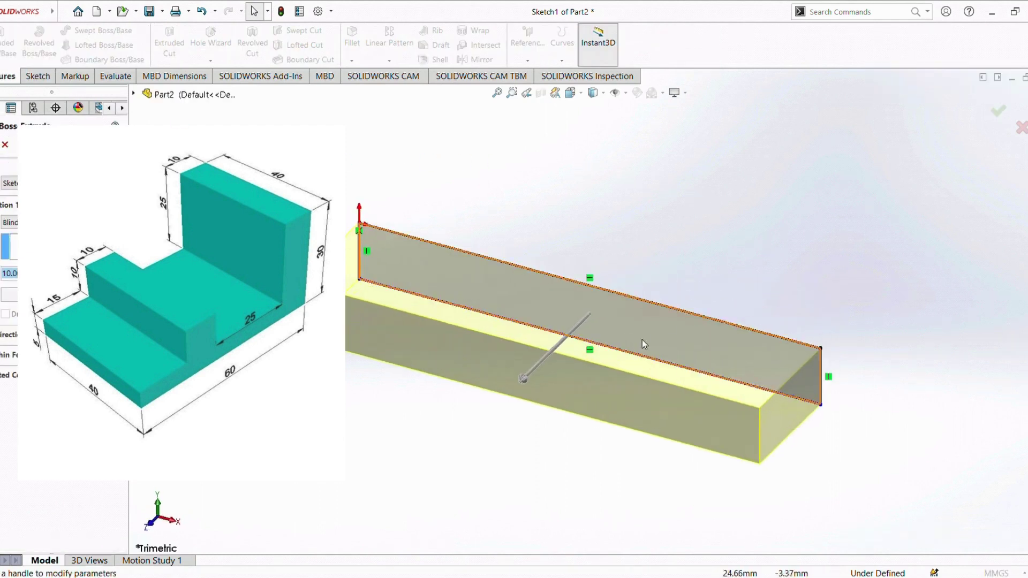
pyautogui.moveTo(522, 373)
pyautogui.mouseDown()
pyautogui.moveTo(568, 354)
pyautogui.moveTo(706, 190)
pyautogui.mouseUp()
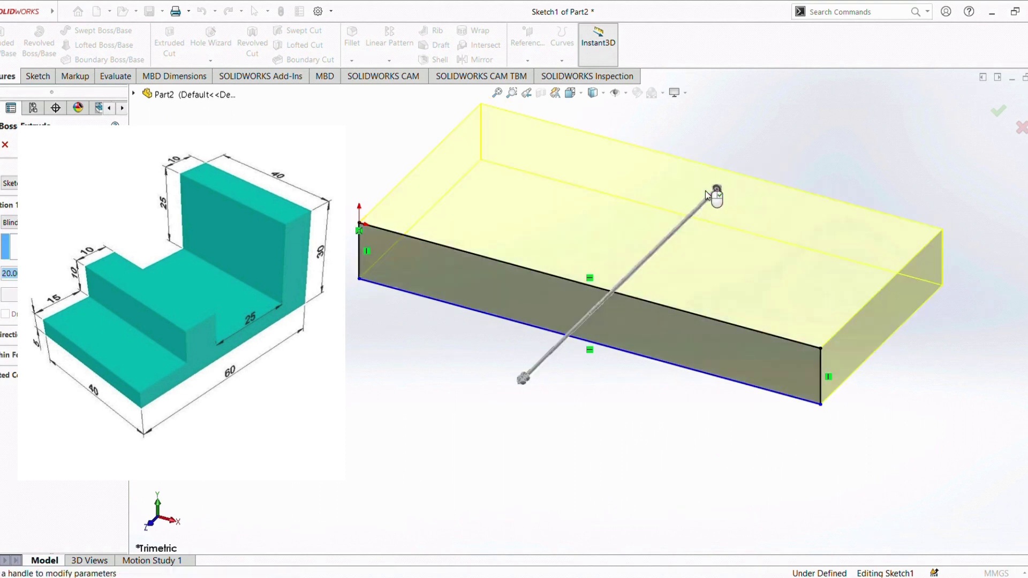
pyautogui.write('60')
pyautogui.press('Return')
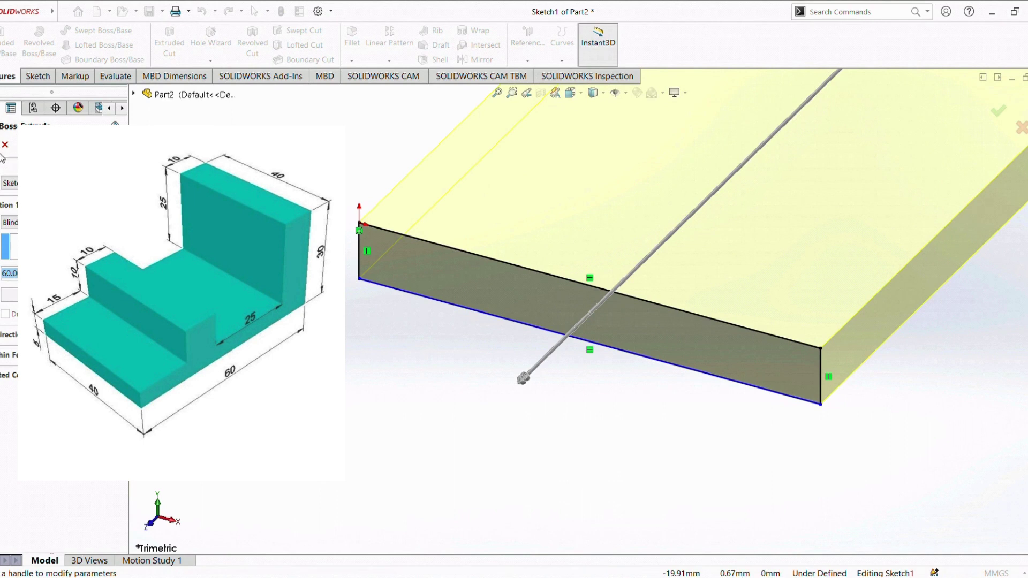
pyautogui.press('Return')
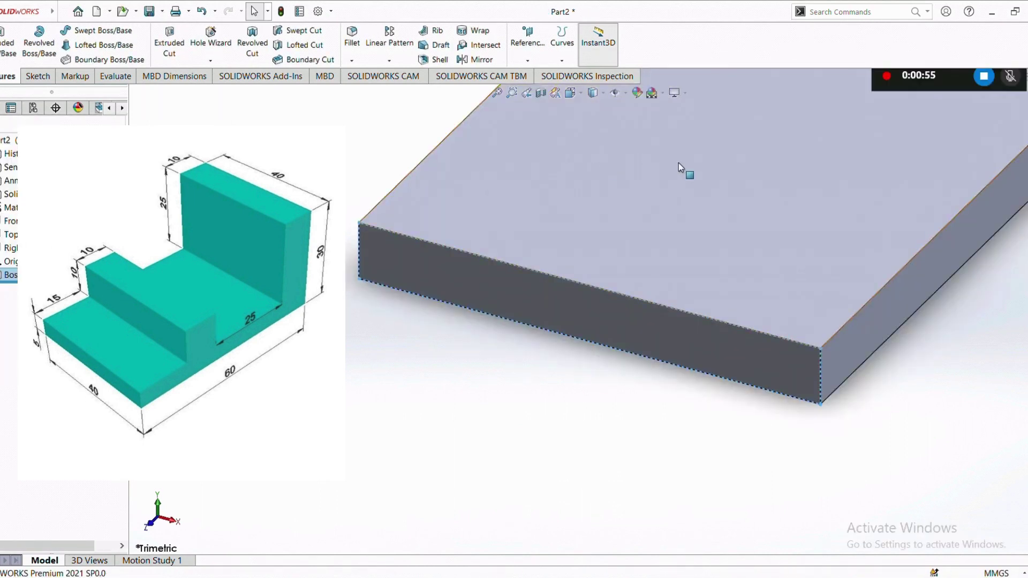
pyautogui.moveTo(684, 167); pyautogui.dragTo(710, 183, button='middle')
pyautogui.scroll(2, 779, 114)
pyautogui.scroll(-2, 735, 140)
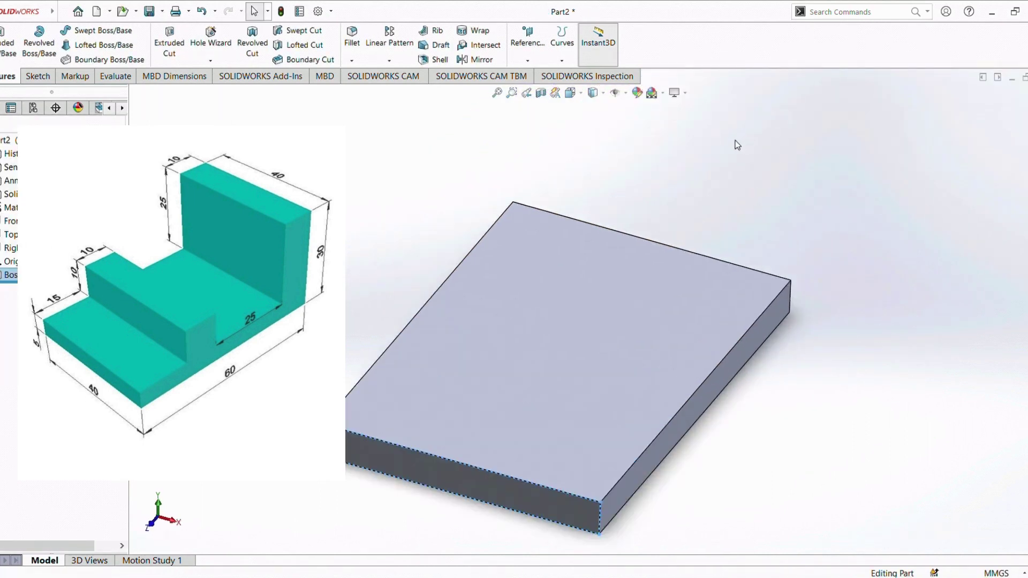
pyautogui.scroll(1, 675, 222)
pyautogui.scroll(1, 595, 305)
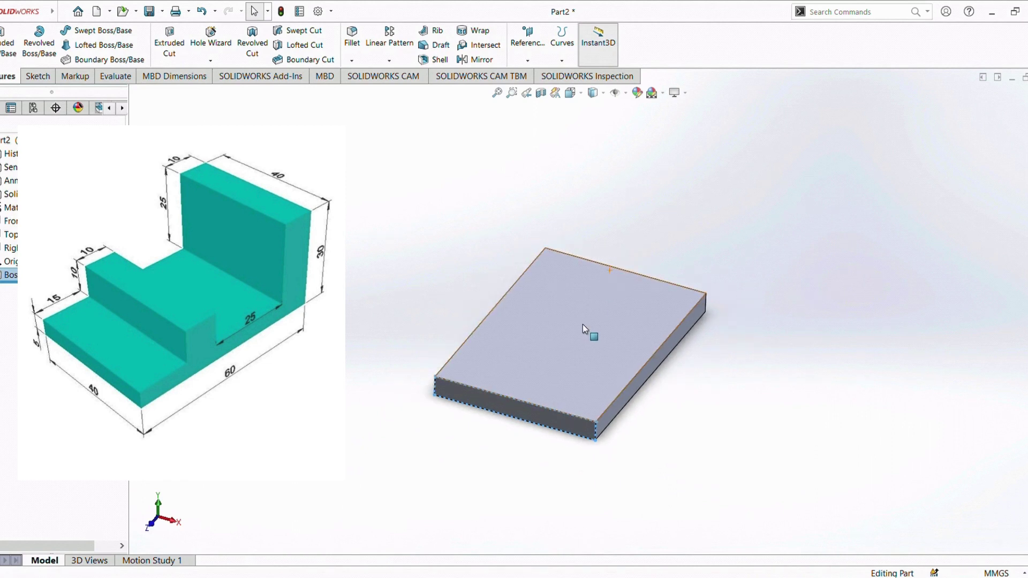
# - Sketch a 10 by 40 mm corner rectangle at the right edge of the plate's top face
pyautogui.click(583, 325)
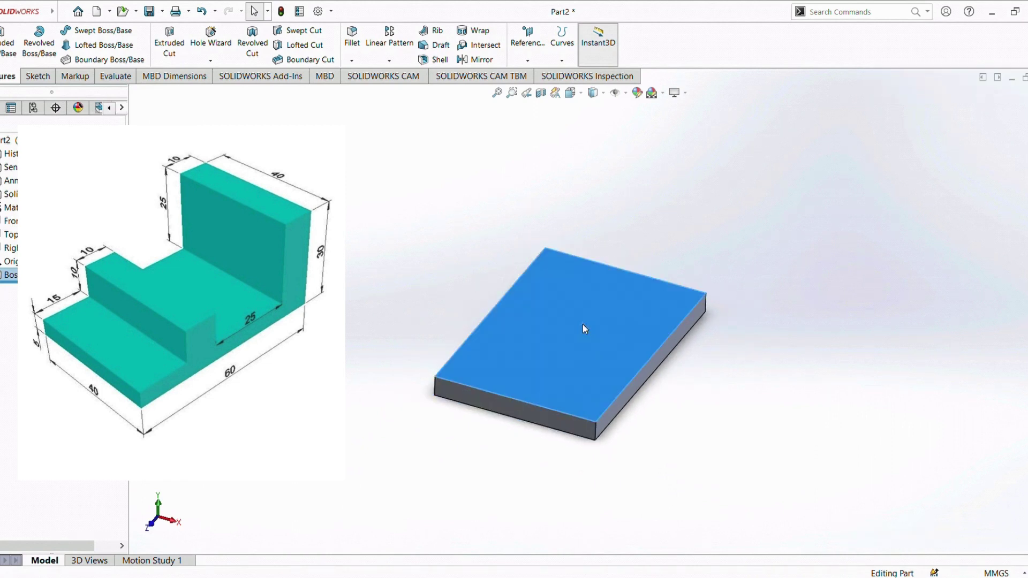
pyautogui.click(609, 309)
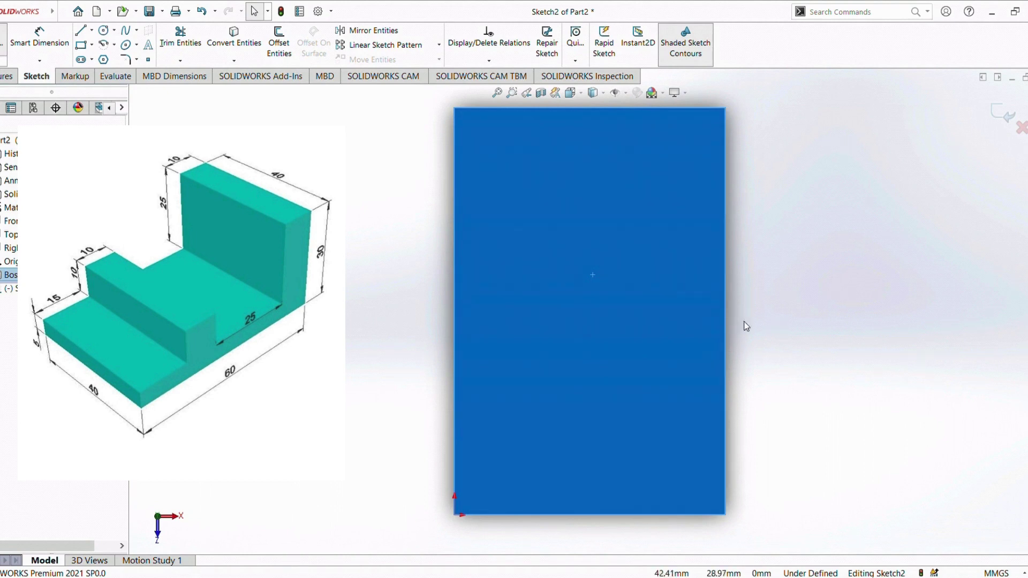
pyautogui.click(80, 44)
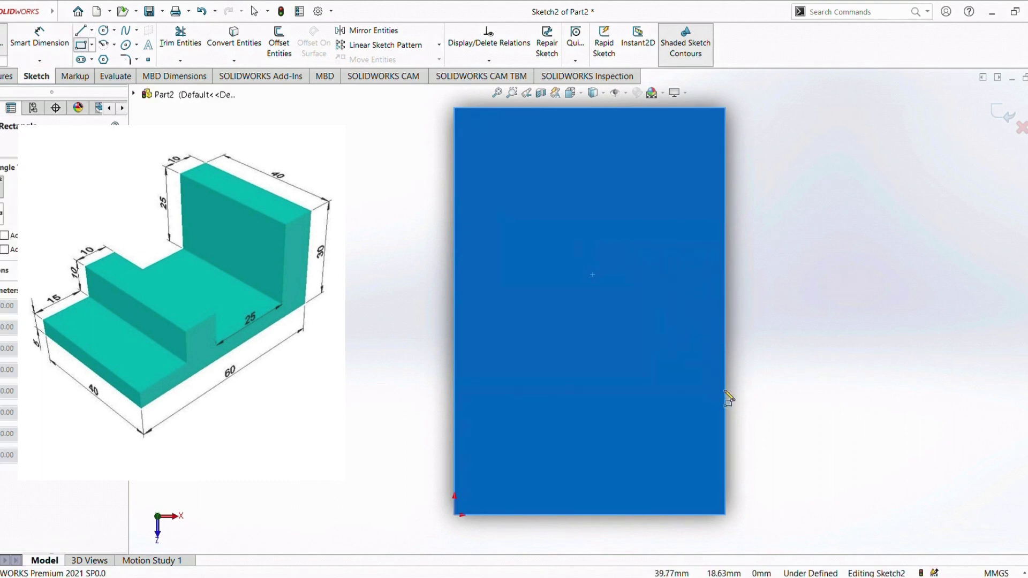
pyautogui.click(726, 396)
pyautogui.write('10')
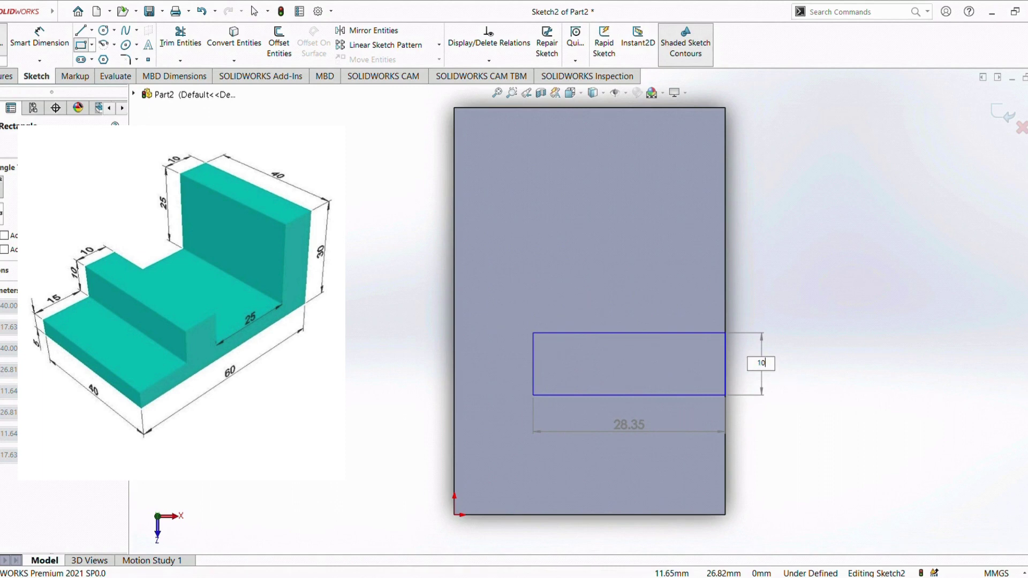
pyautogui.press('Tab')
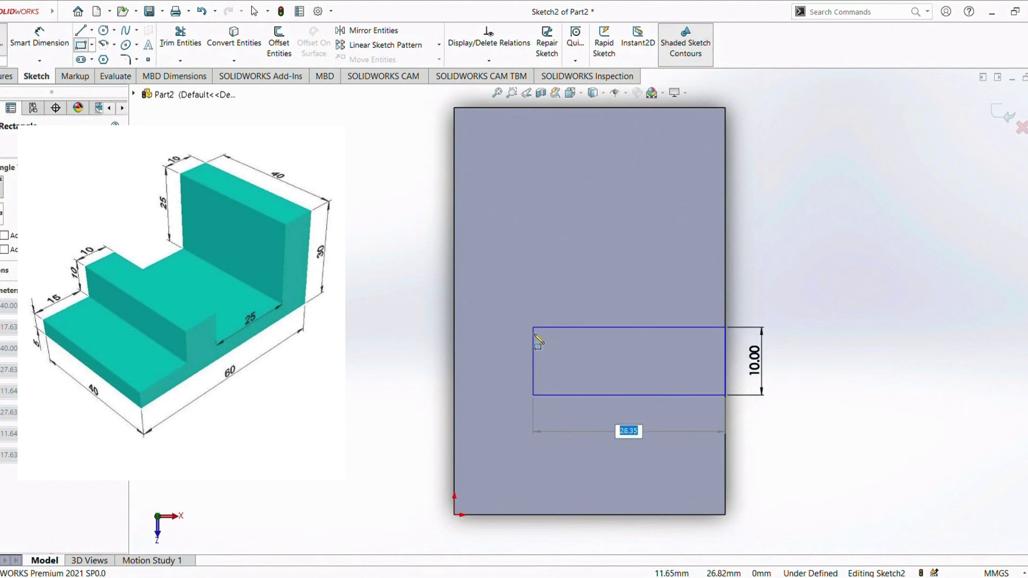
pyautogui.write('40')
pyautogui.press('Return')
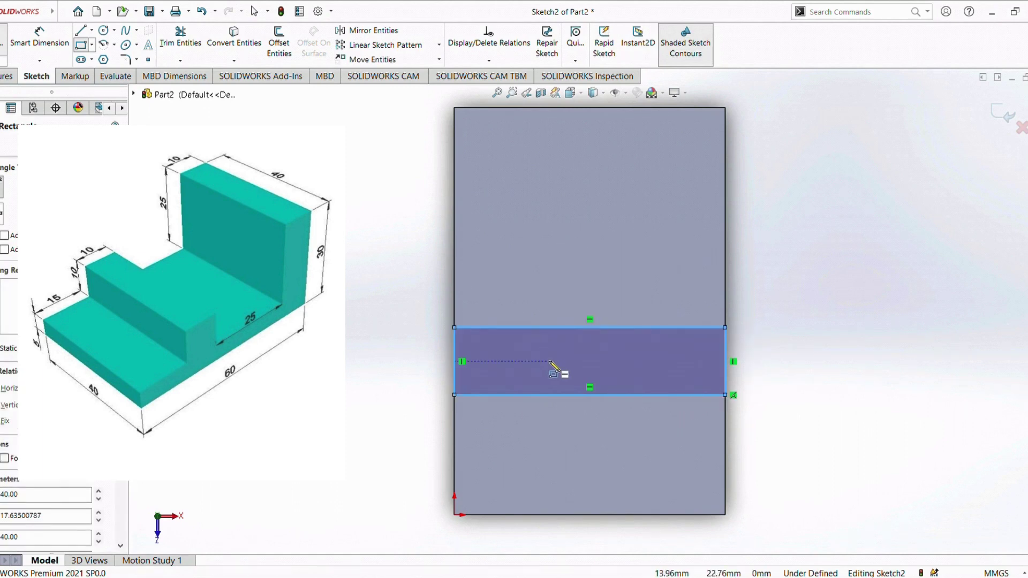
pyautogui.press('Escape')
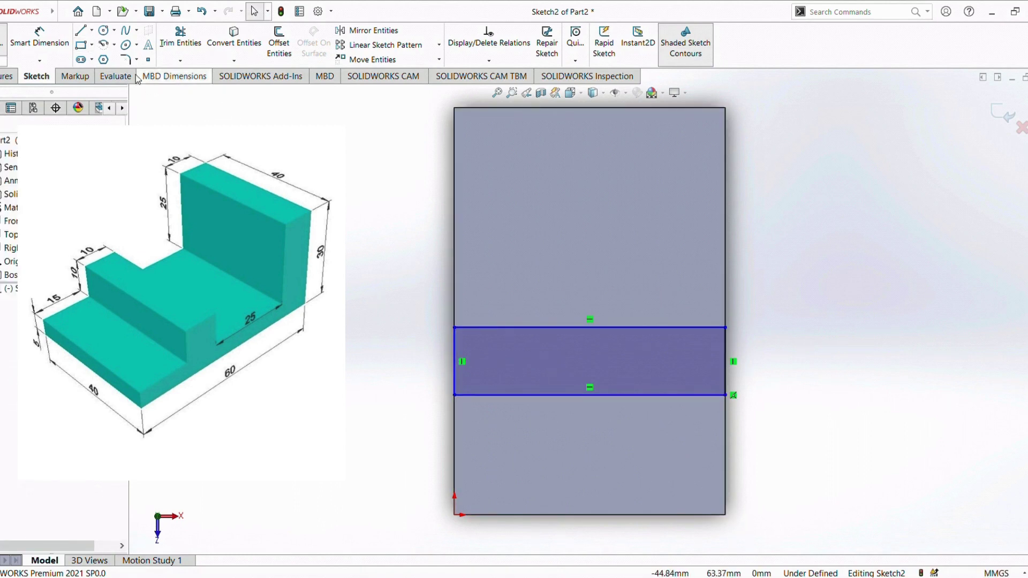
# - Dimension the band's lower-right corner 15 mm from the face's bottom edge
pyautogui.click(54, 44)
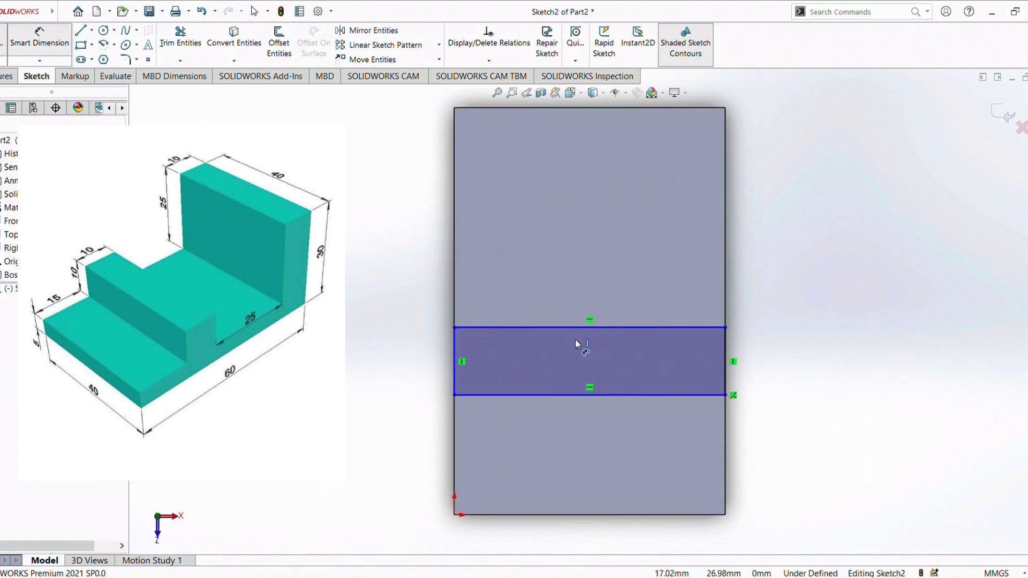
pyautogui.click(726, 517)
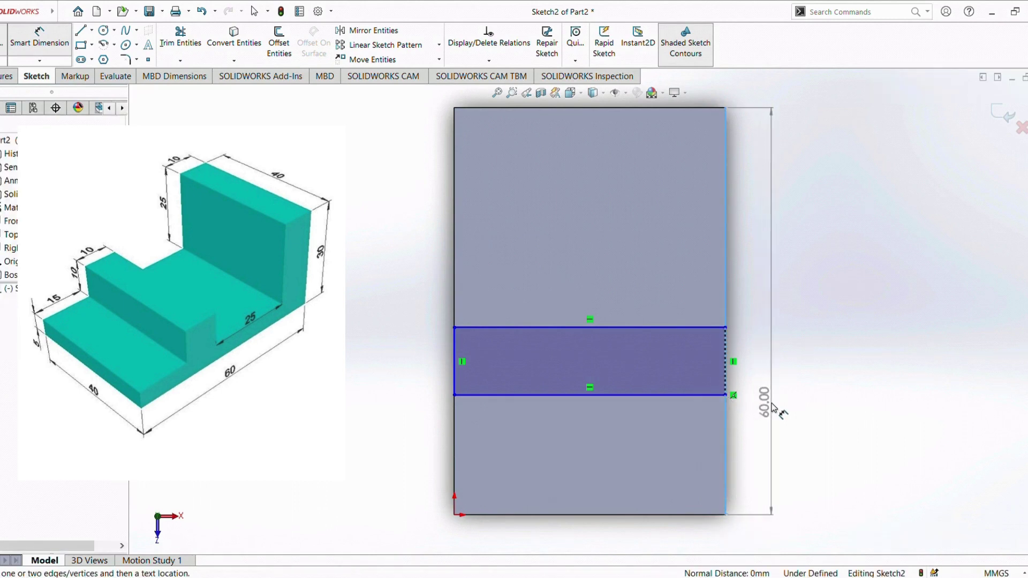
pyautogui.press('Escape')
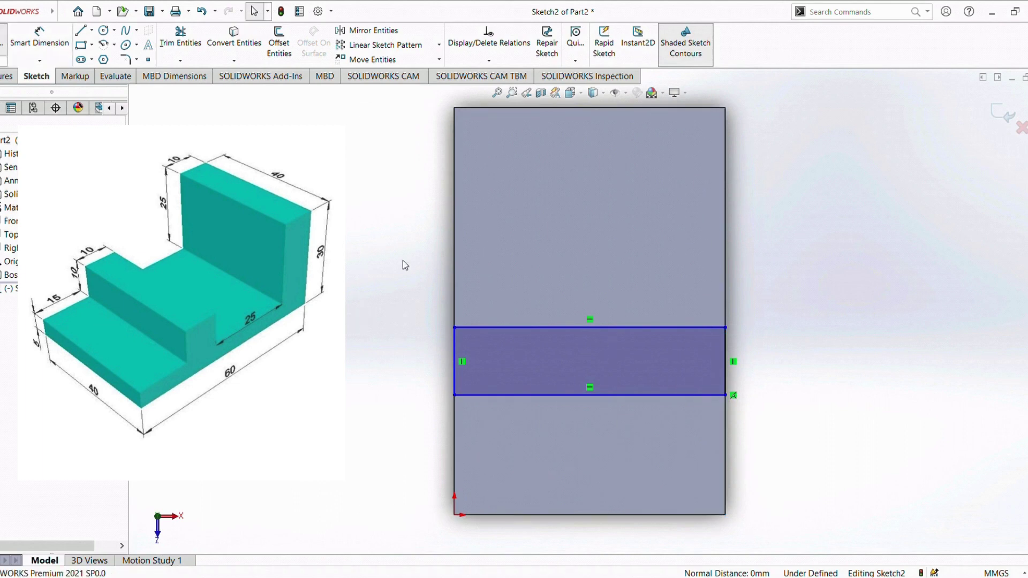
pyautogui.moveTo(23, 12)
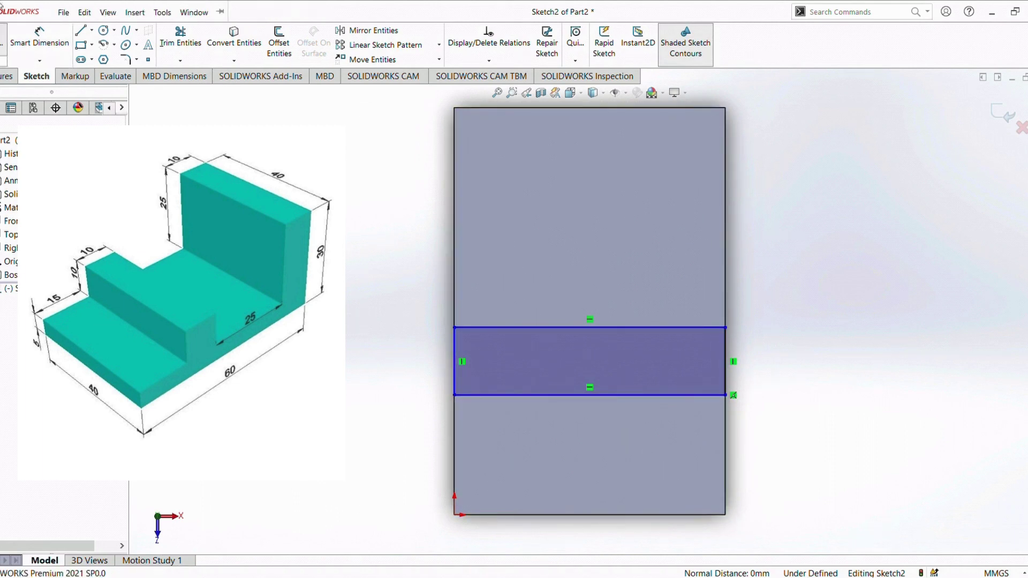
pyautogui.click(39, 37)
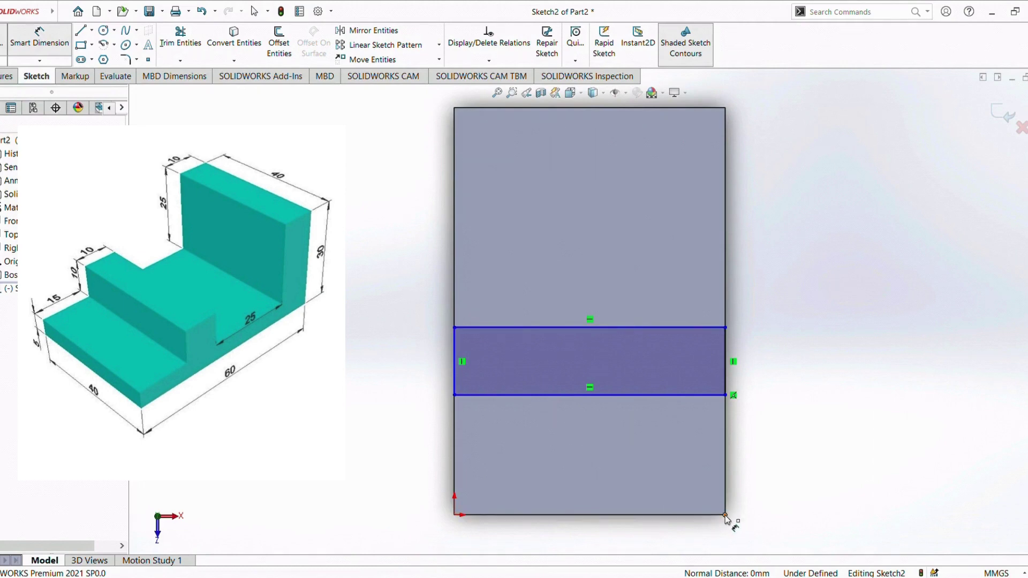
pyautogui.click(726, 396)
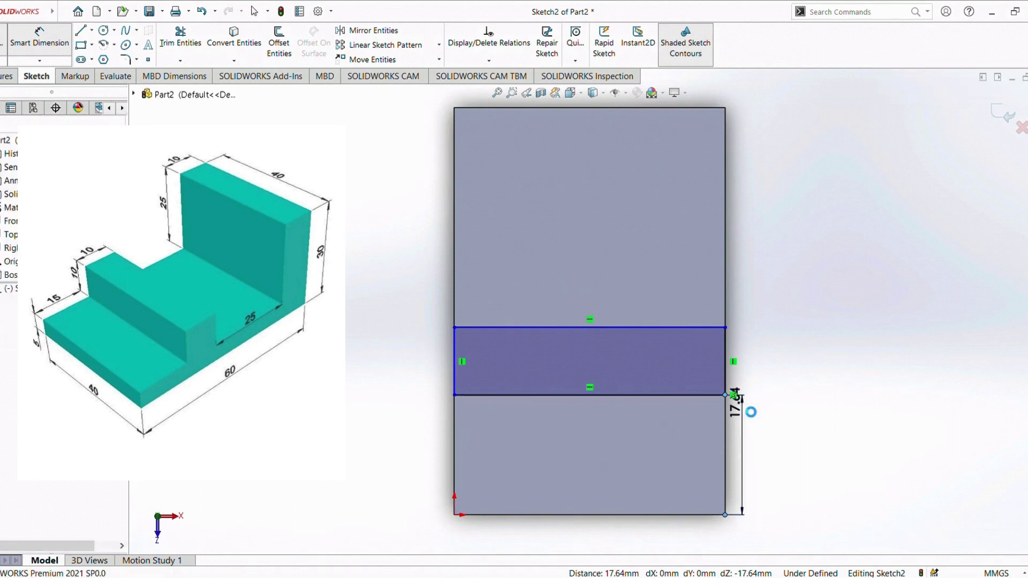
pyautogui.click(745, 407)
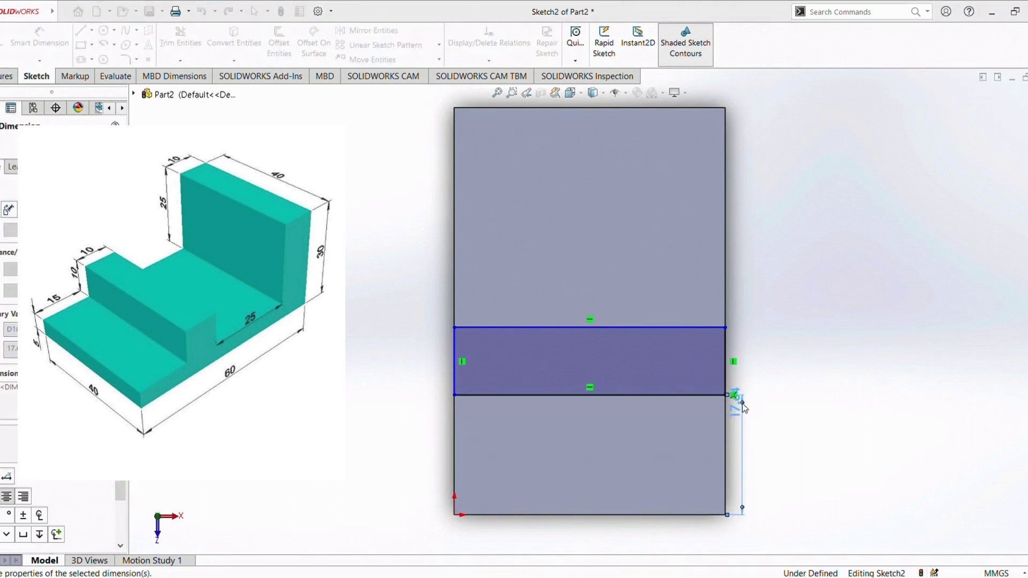
pyautogui.write('15')
pyautogui.press('Return')
pyautogui.moveTo(201, 11)
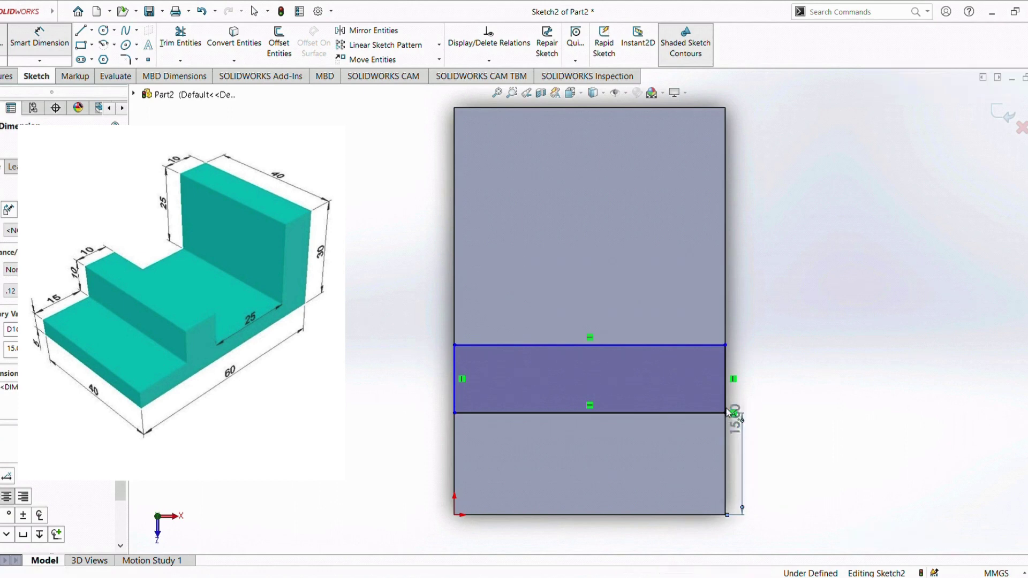
pyautogui.press('Escape')
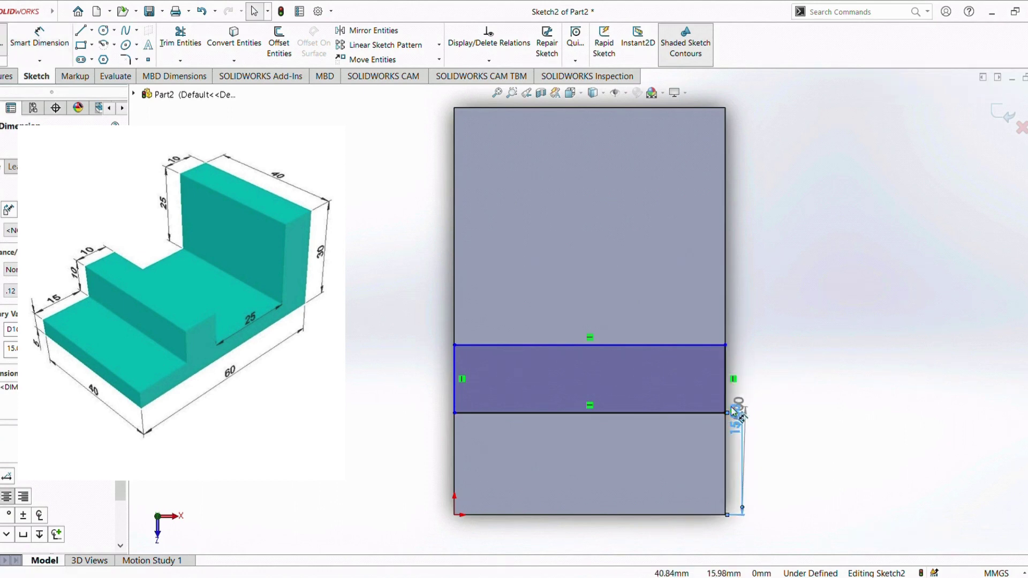
# - Try band-height and top-edge dimensions, cancelling each, then pick the band's top-right corner
pyautogui.click(29, 52)
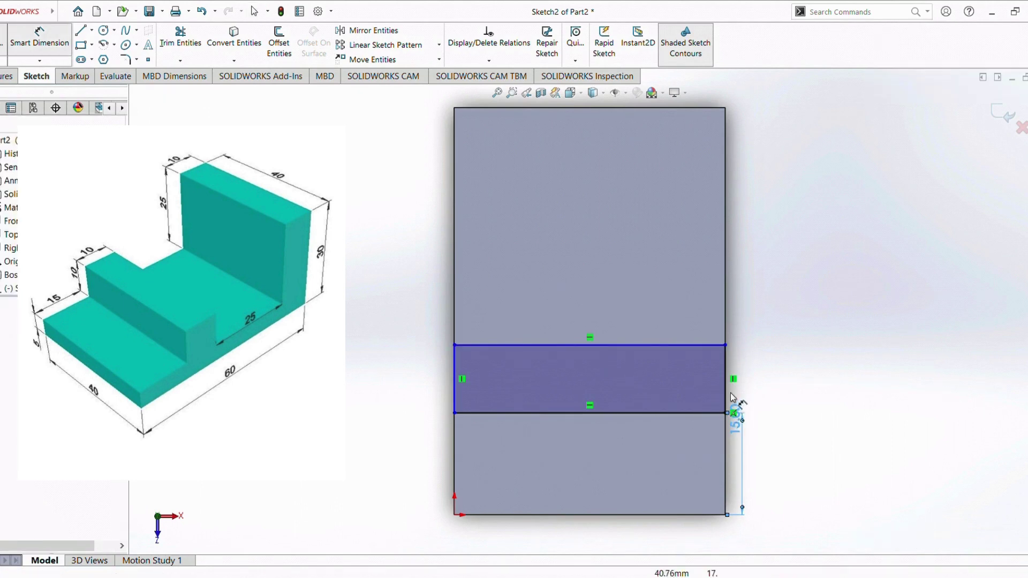
pyautogui.click(734, 418)
pyautogui.click(726, 346)
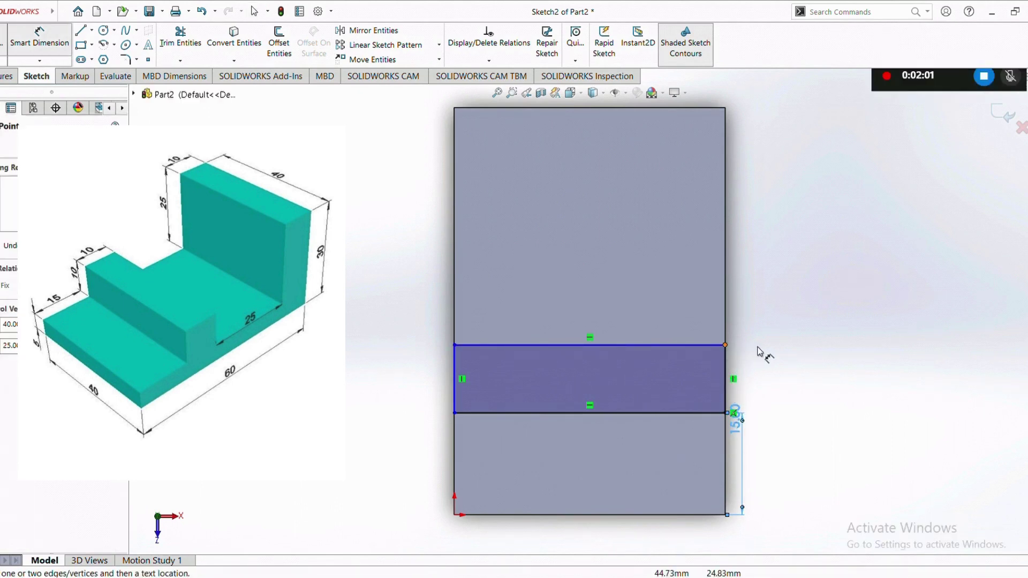
pyautogui.click(726, 413)
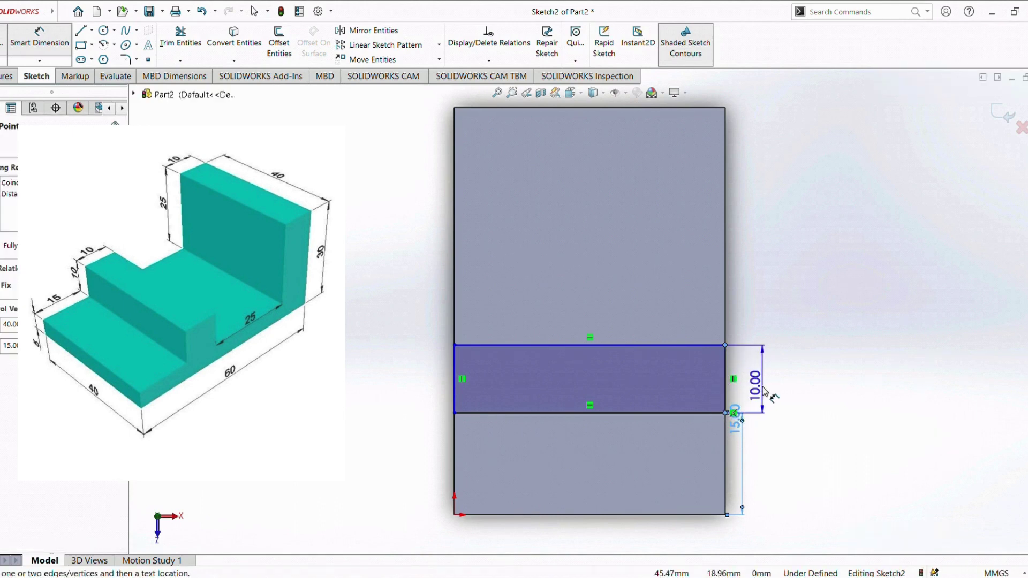
pyautogui.press('Escape')
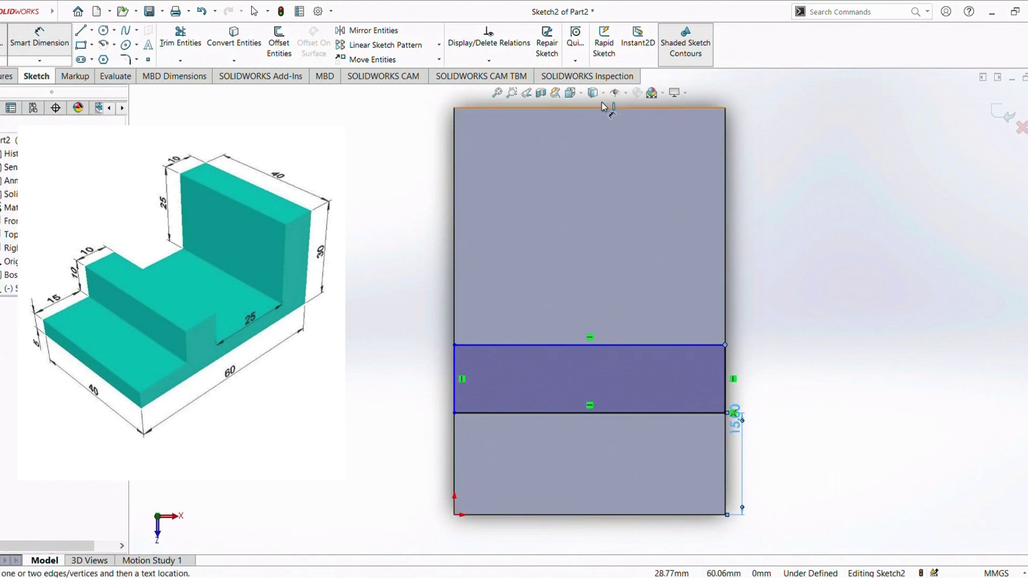
pyautogui.click(39, 38)
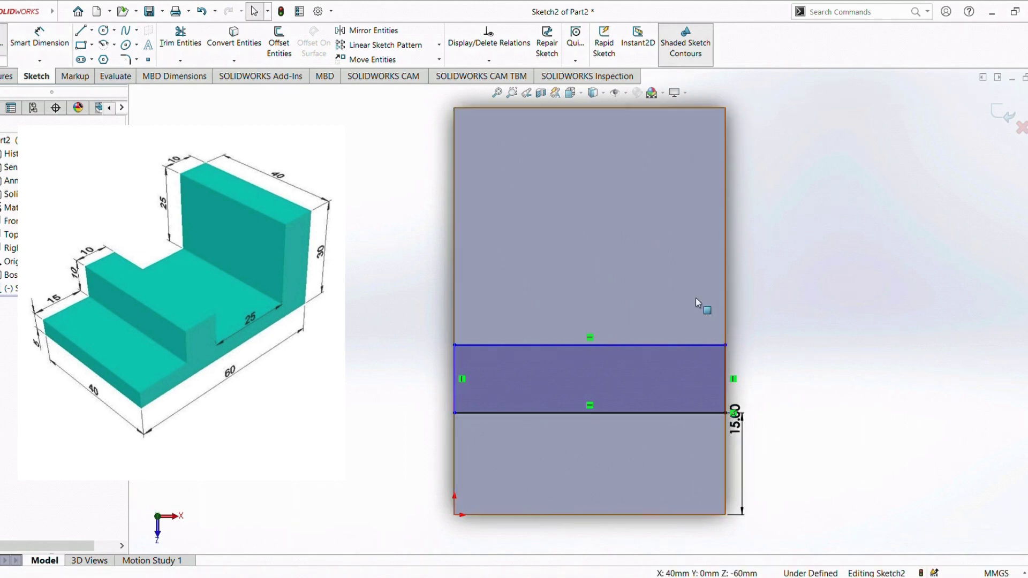
pyautogui.click(39, 37)
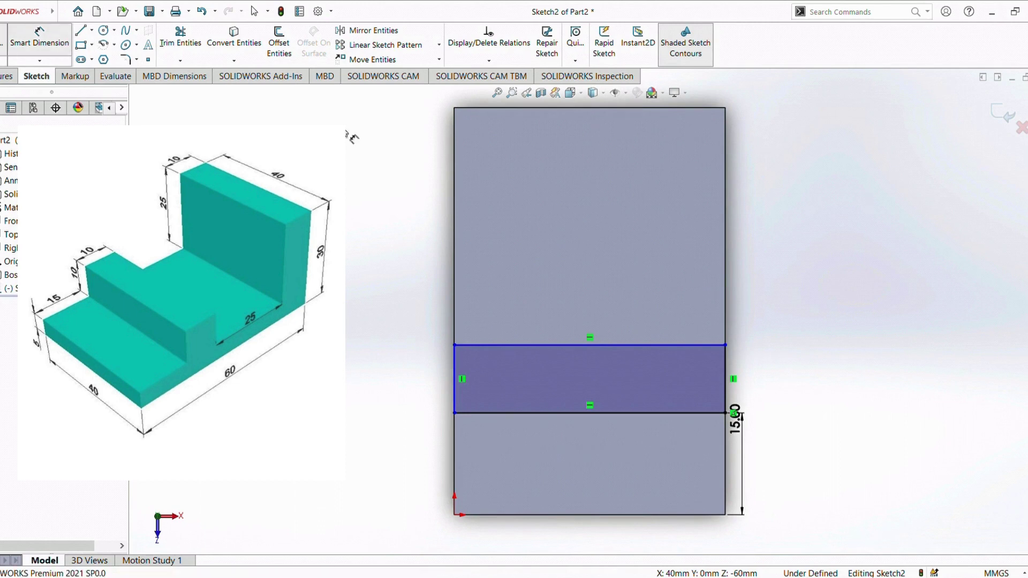
pyautogui.click(723, 109)
pyautogui.press('Escape')
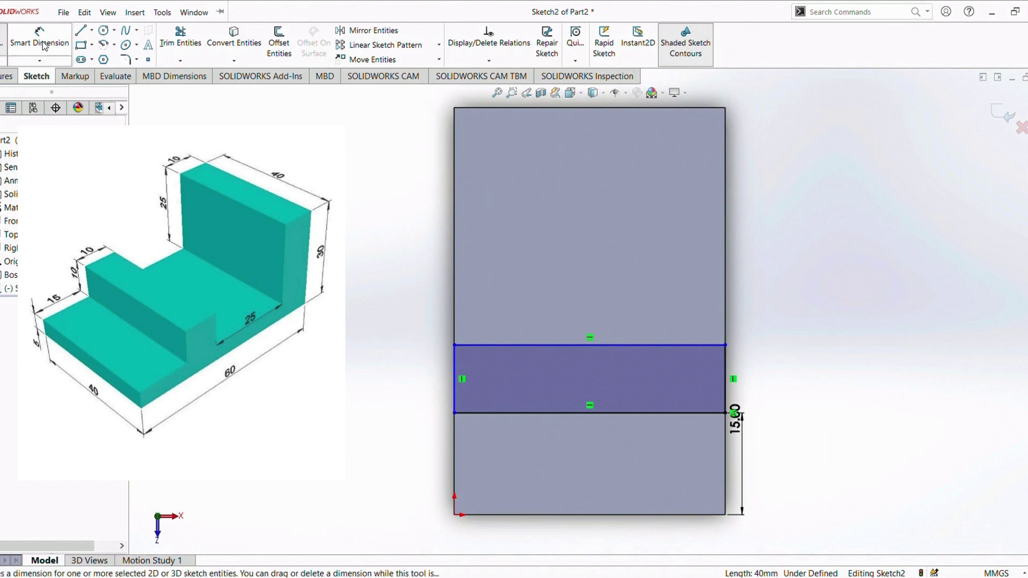
pyautogui.click(43, 46)
pyautogui.click(43, 43)
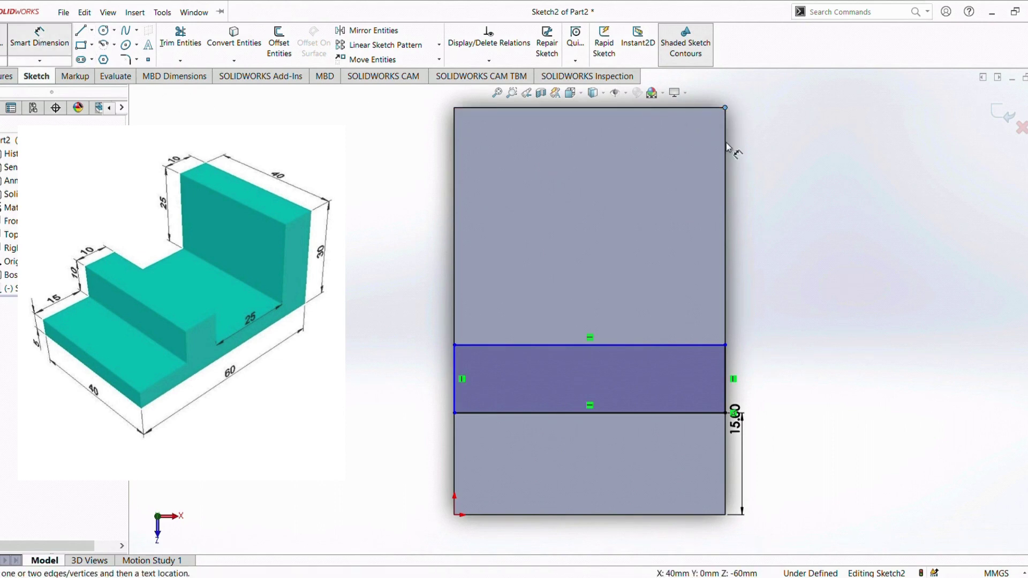
pyautogui.click(726, 346)
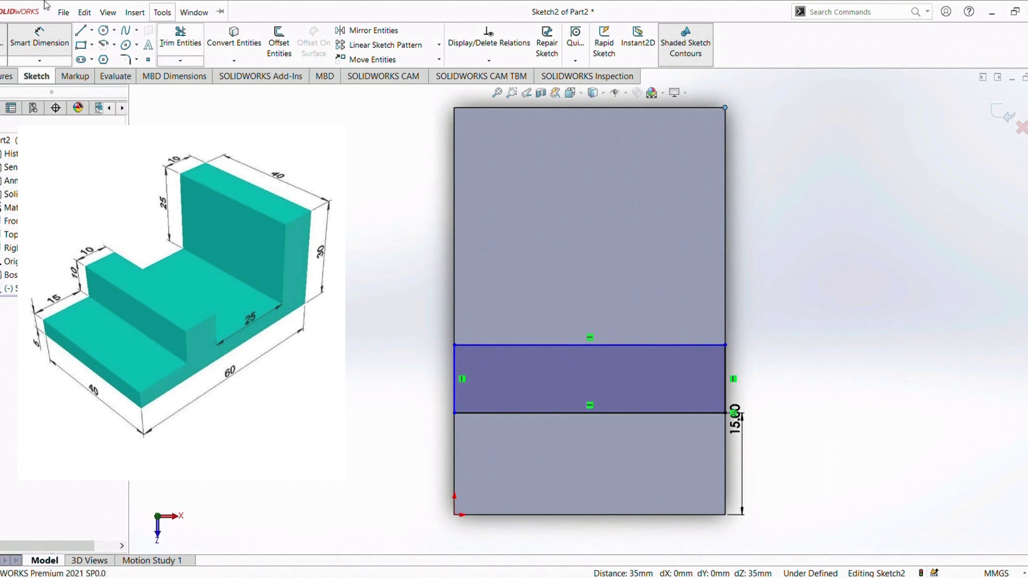
# - Extrude the Sketch2 band 10 mm as the second Boss-Extrude
pyautogui.click(6, 76)
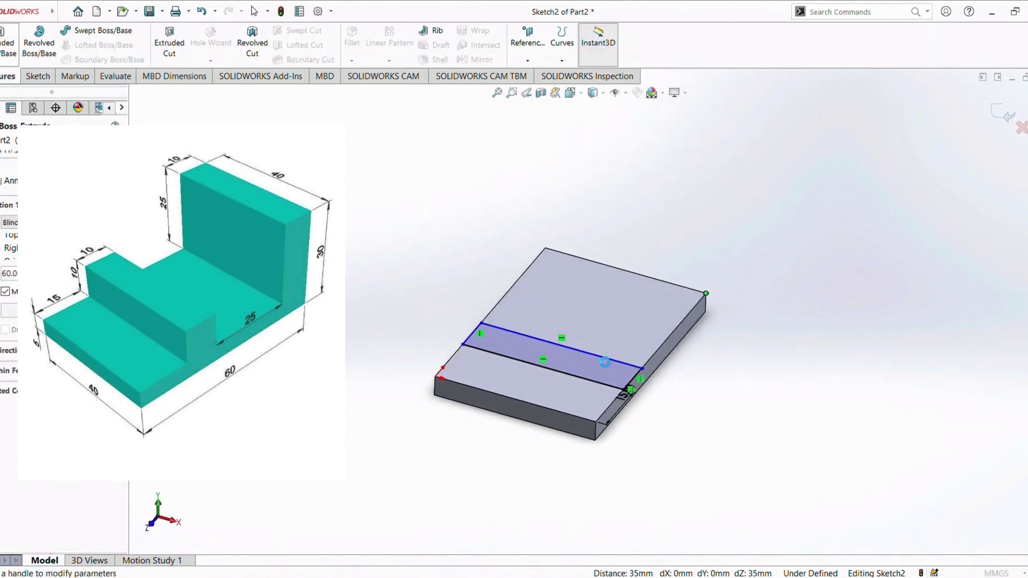
pyautogui.moveTo(554, 123); pyautogui.dragTo(557, 169)
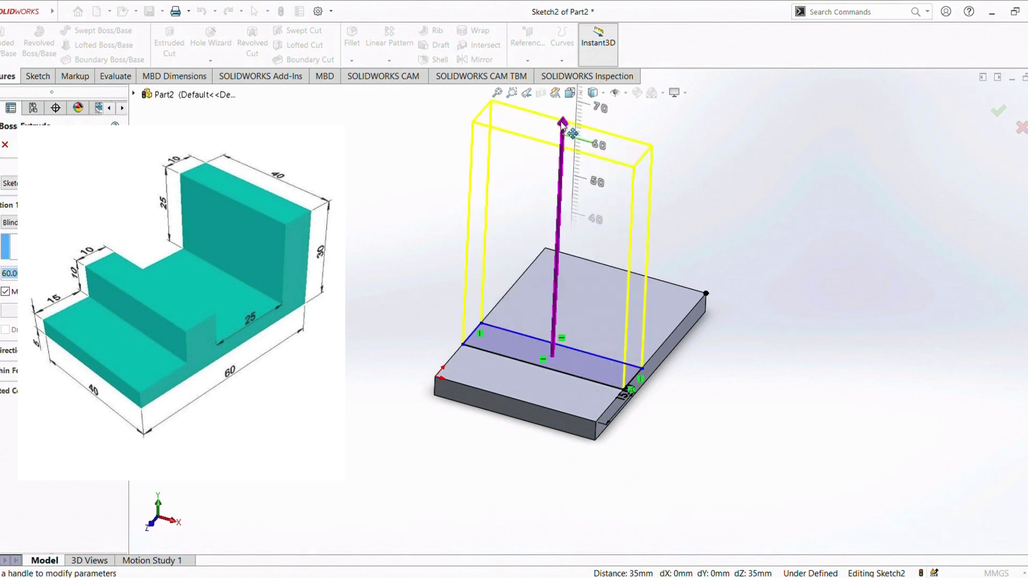
pyautogui.write('10')
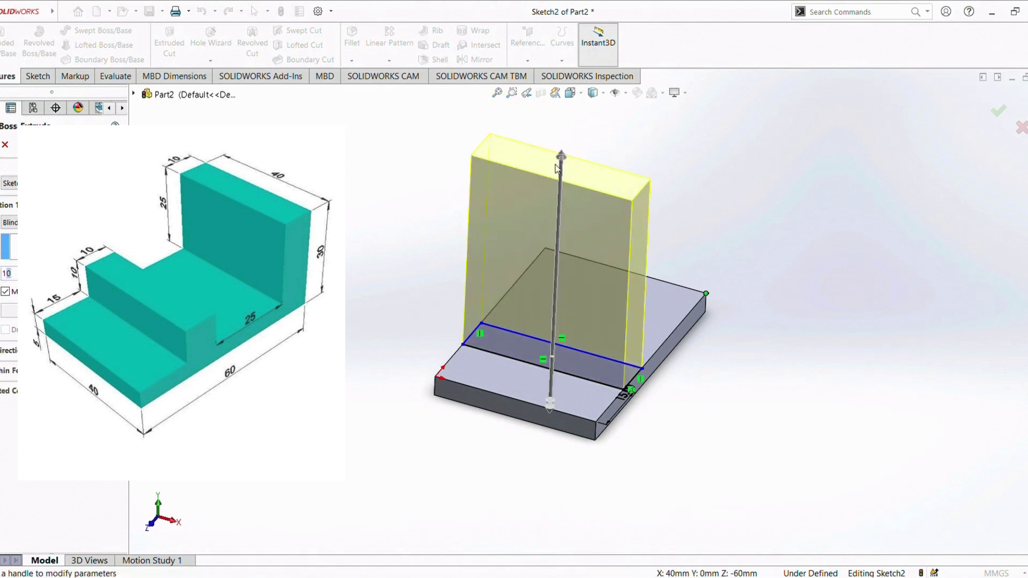
pyautogui.press('Return')
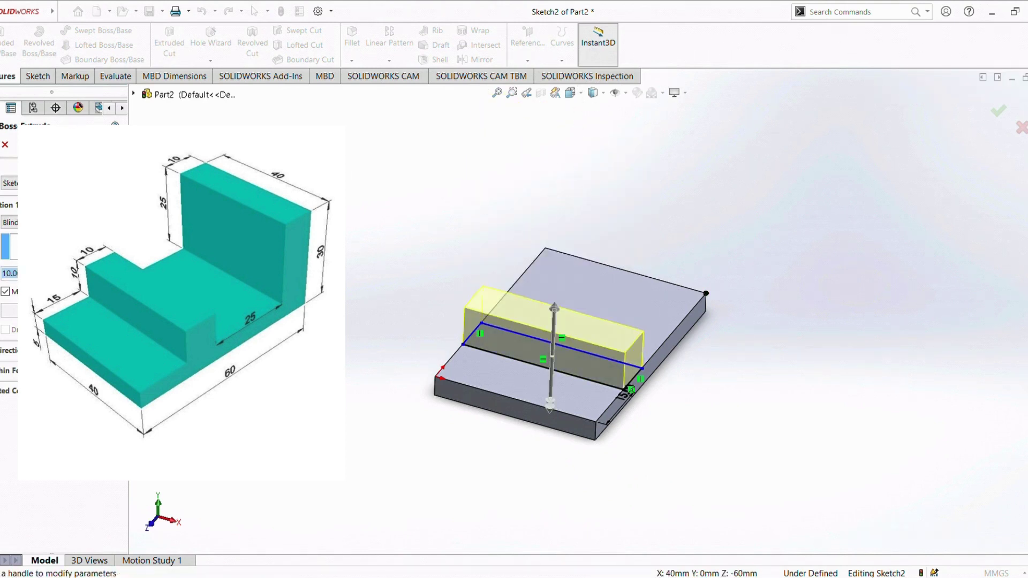
pyautogui.press('Return')
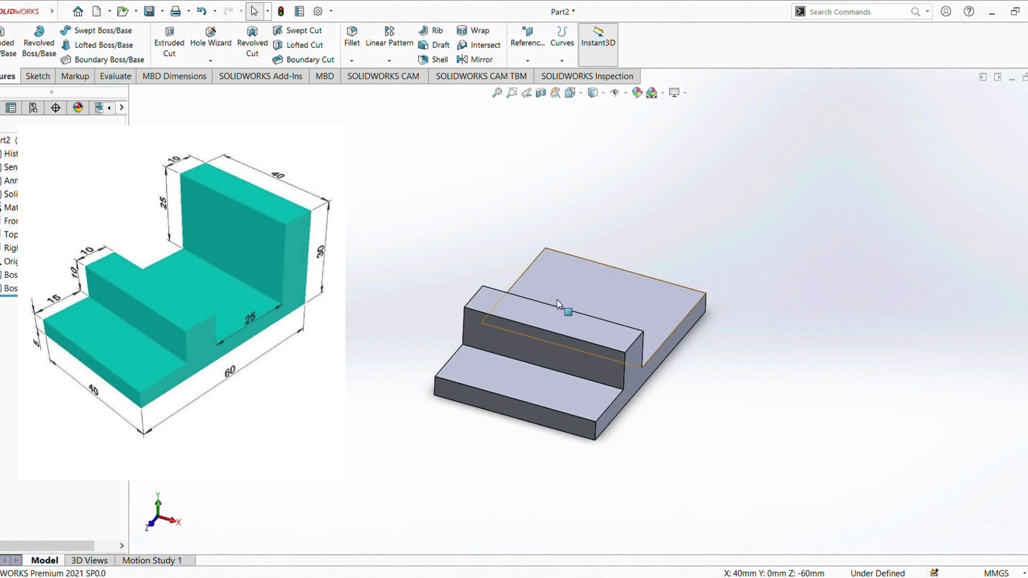
# - Start Sketch3 on the base plate's top face, discarding a misplaced rectangle
pyautogui.click(614, 292)
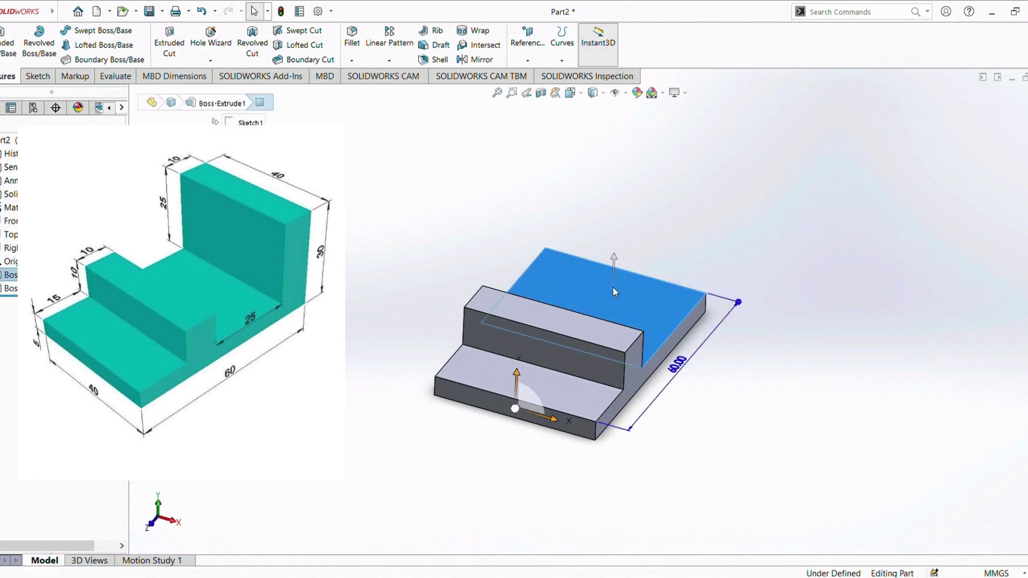
pyautogui.click(665, 260)
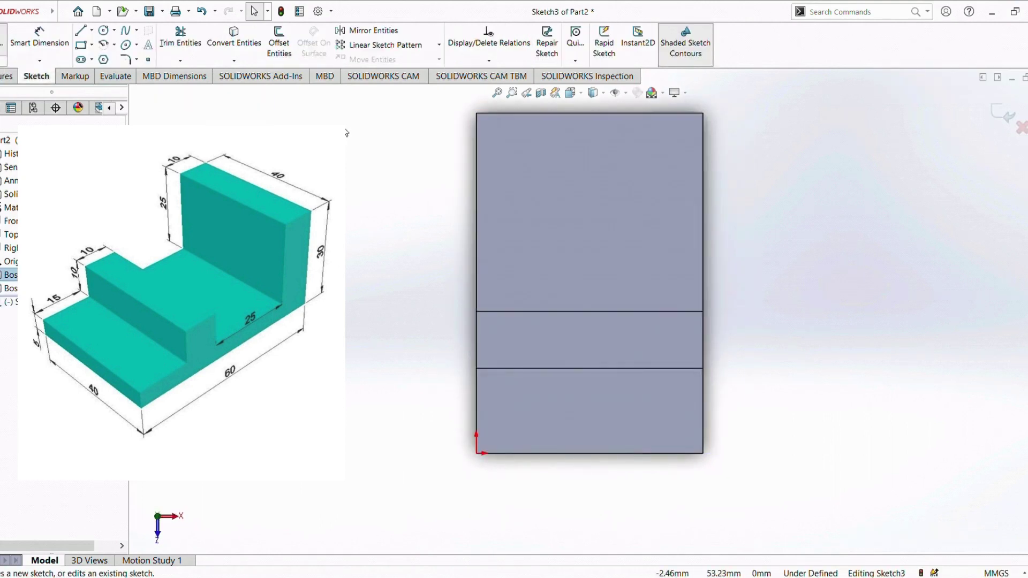
pyautogui.click(31, 48)
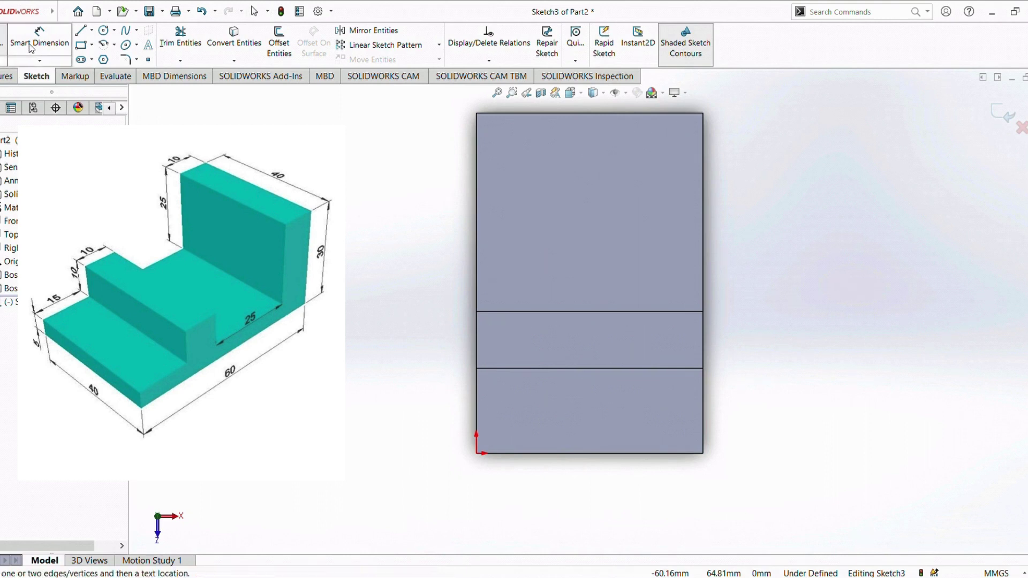
pyautogui.click(80, 44)
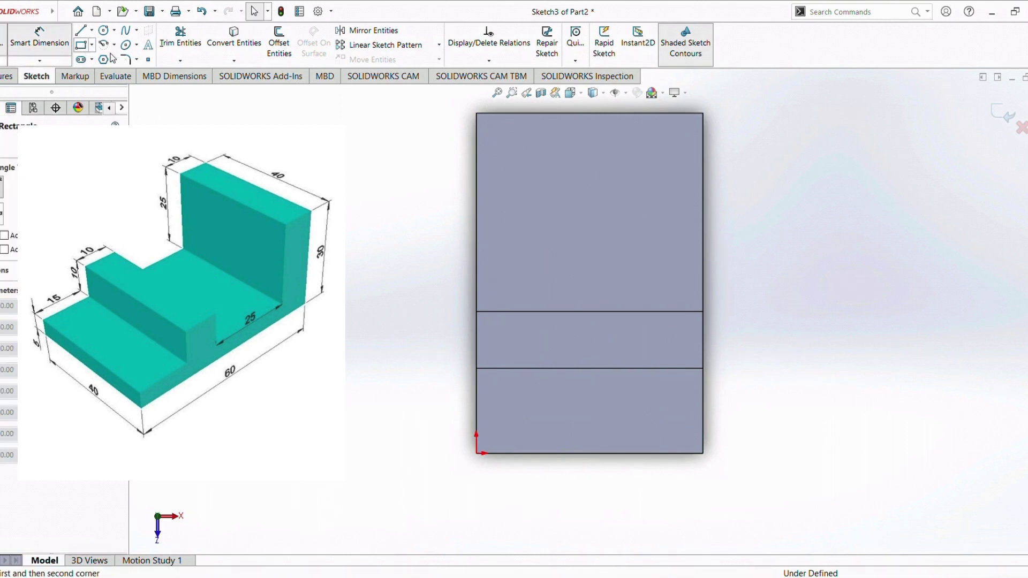
pyautogui.click(703, 190)
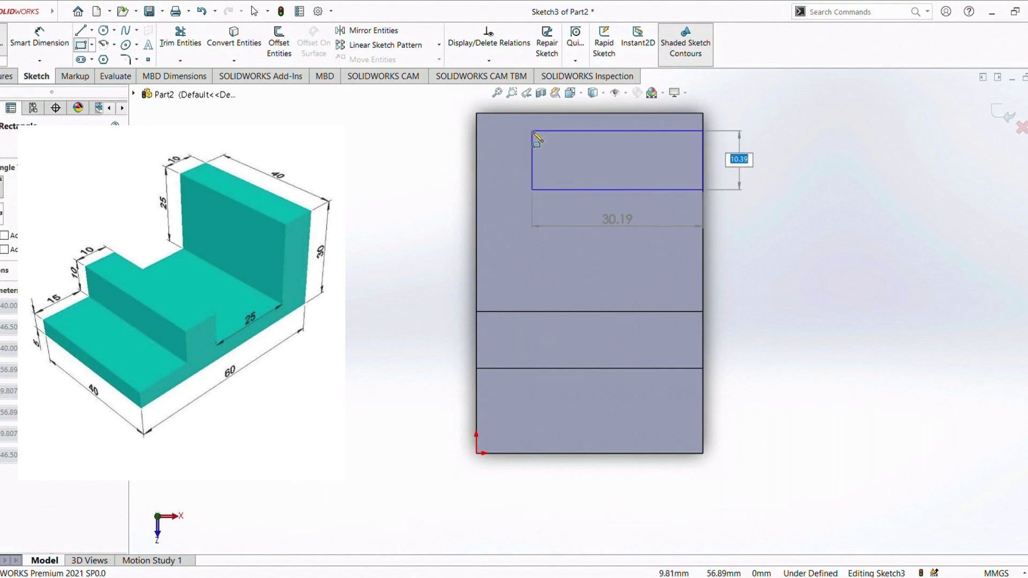
pyautogui.press('Escape')
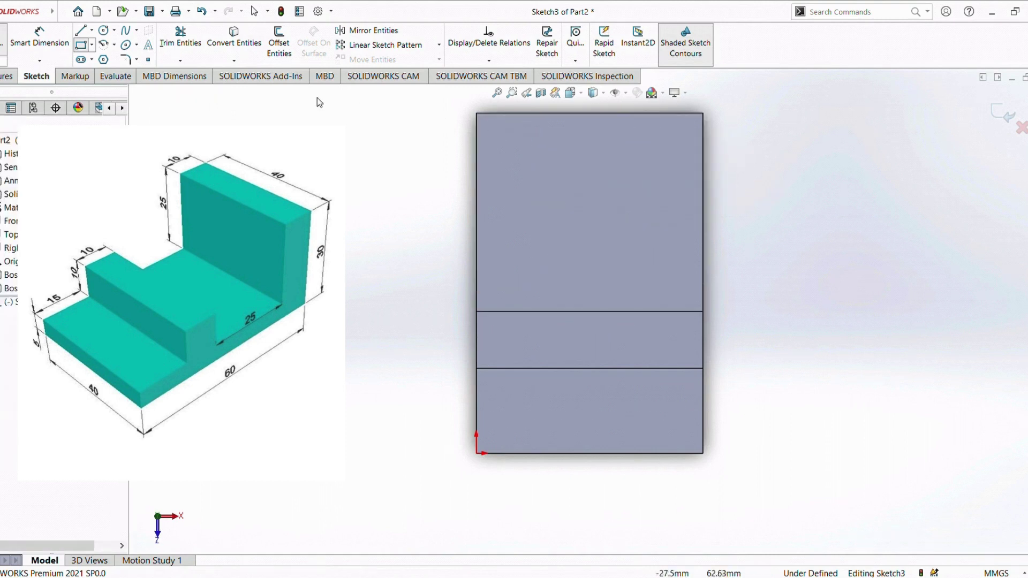
# - Draw a full-width corner rectangle 10 mm deep from the top-right corner
pyautogui.click(84, 47)
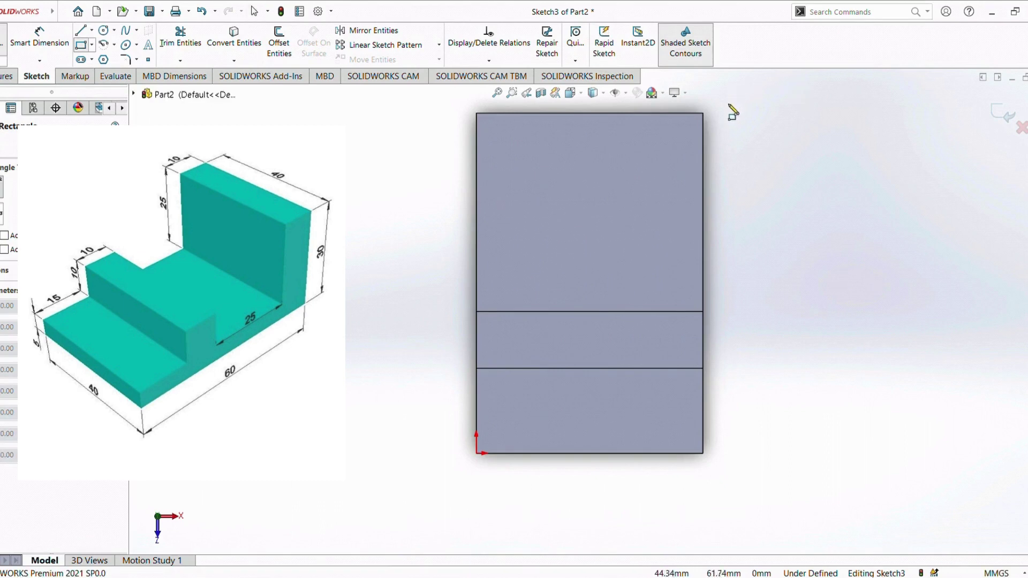
pyautogui.click(704, 114)
pyautogui.write('10')
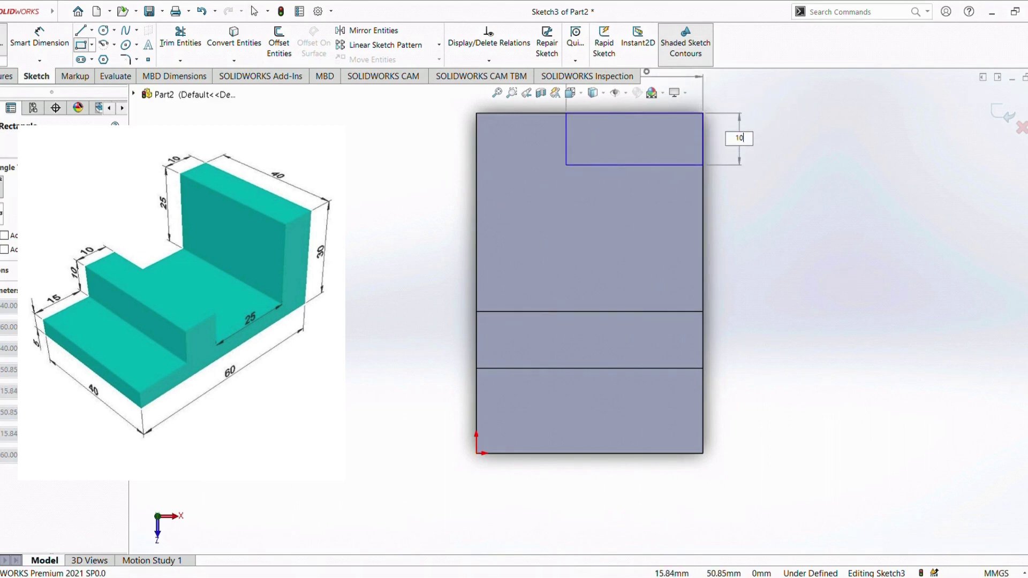
pyautogui.press('Return')
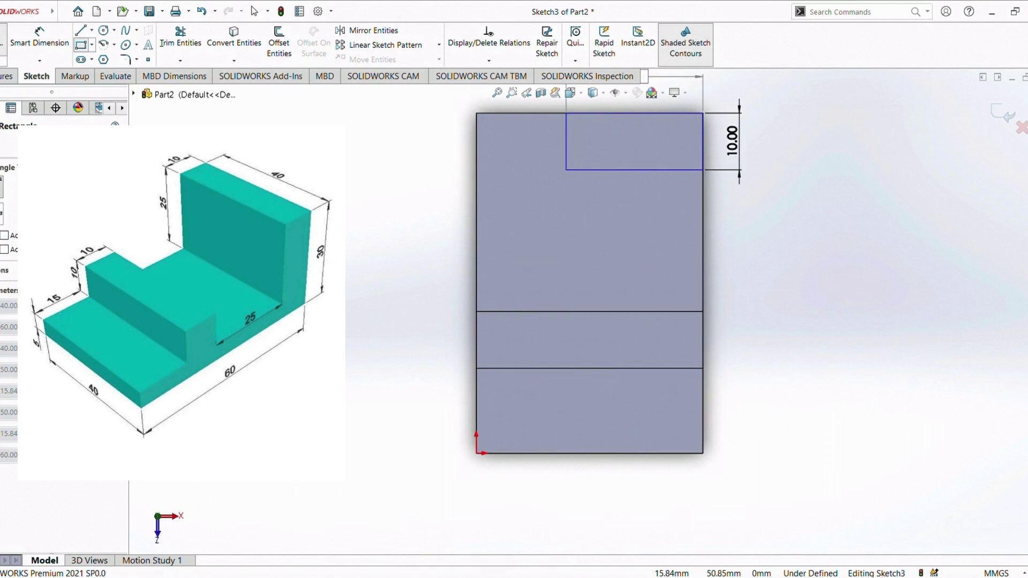
pyautogui.click(477, 169)
pyautogui.press('Escape')
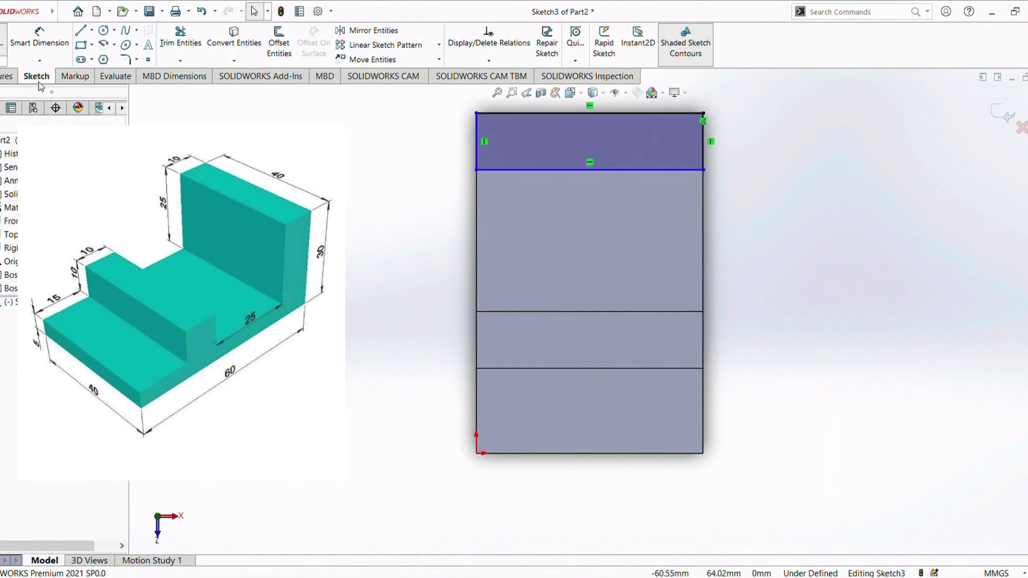
pyautogui.click(9, 78)
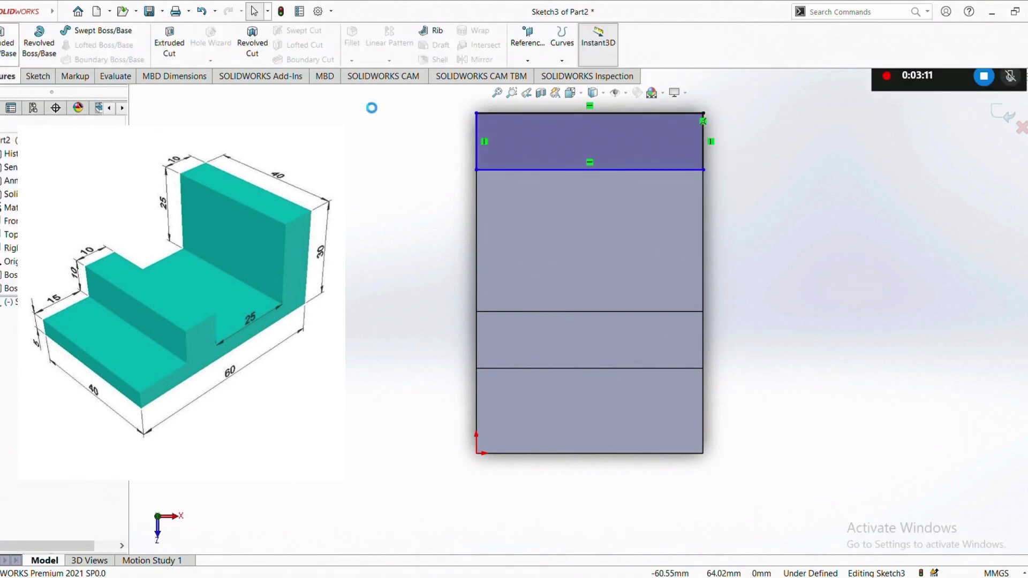
# - Extrude the back rectangle 25 mm as Boss-Extrude3 to form the upright wall
pyautogui.click(3, 43)
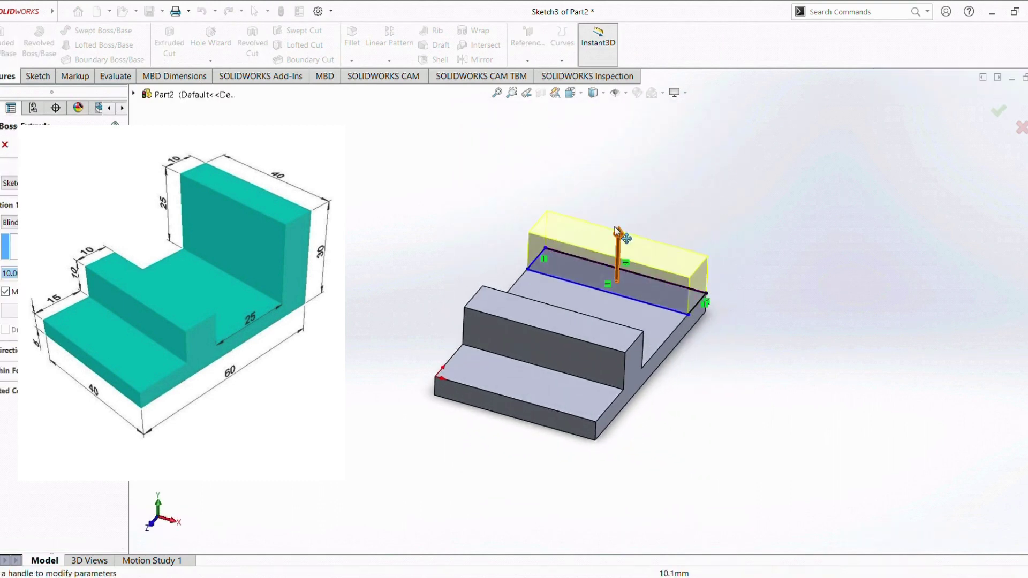
pyautogui.moveTo(618, 234); pyautogui.dragTo(639, 184)
pyautogui.press('Return')
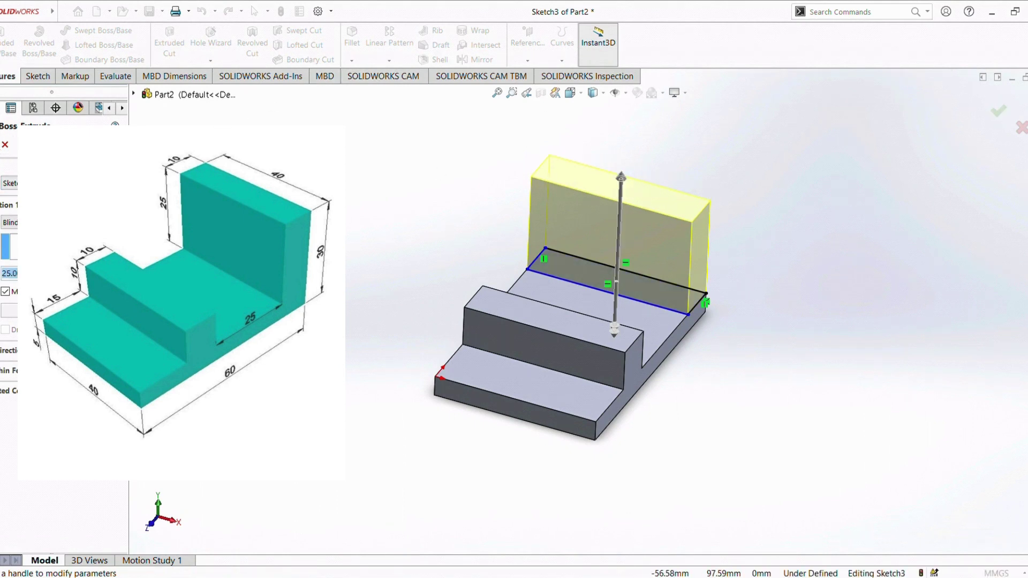
pyautogui.press('Return')
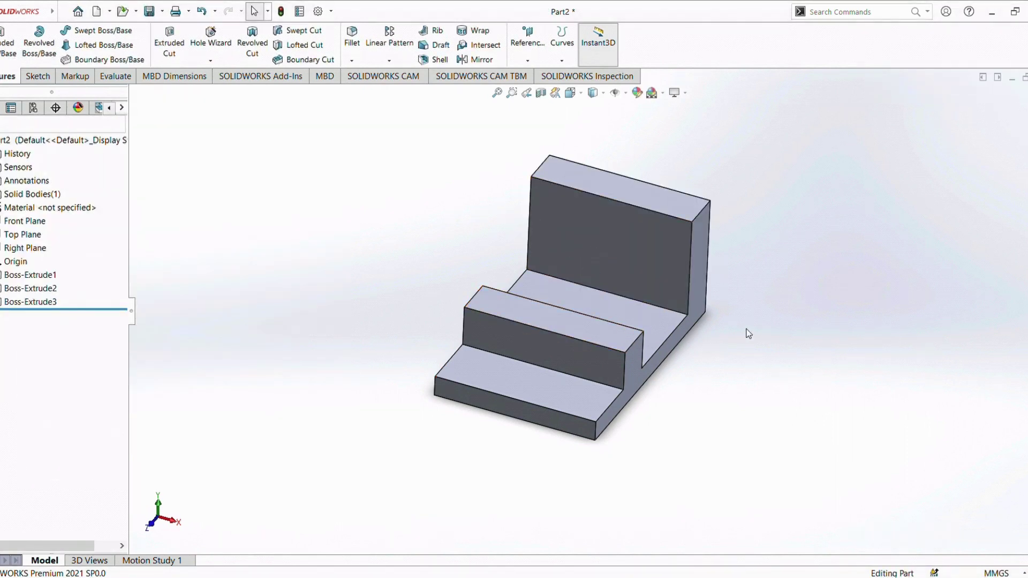
pyautogui.moveTo(746, 333)
pyautogui.mouseDown(button='middle')
pyautogui.moveTo(640, 359)
pyautogui.moveTo(678, 387)
pyautogui.moveTo(790, 223)
pyautogui.moveTo(702, 363)
pyautogui.moveTo(911, 232)
pyautogui.moveTo(764, 420)
pyautogui.moveTo(812, 447)
pyautogui.moveTo(803, 247)
pyautogui.moveTo(602, 436)
pyautogui.moveTo(642, 455)
pyautogui.moveTo(605, 468)
pyautogui.moveTo(700, 383)
pyautogui.moveTo(707, 335)
pyautogui.moveTo(661, 408)
pyautogui.moveTo(657, 474)
pyautogui.moveTo(693, 418)
pyautogui.moveTo(801, 299)
pyautogui.moveTo(626, 441)
pyautogui.moveTo(717, 378)
pyautogui.mouseUp(button='middle')
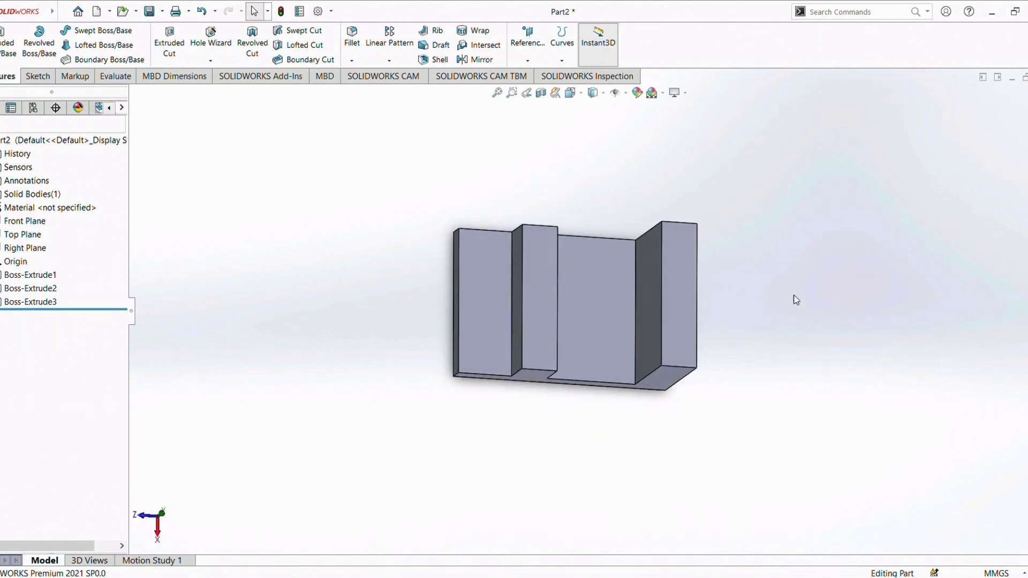